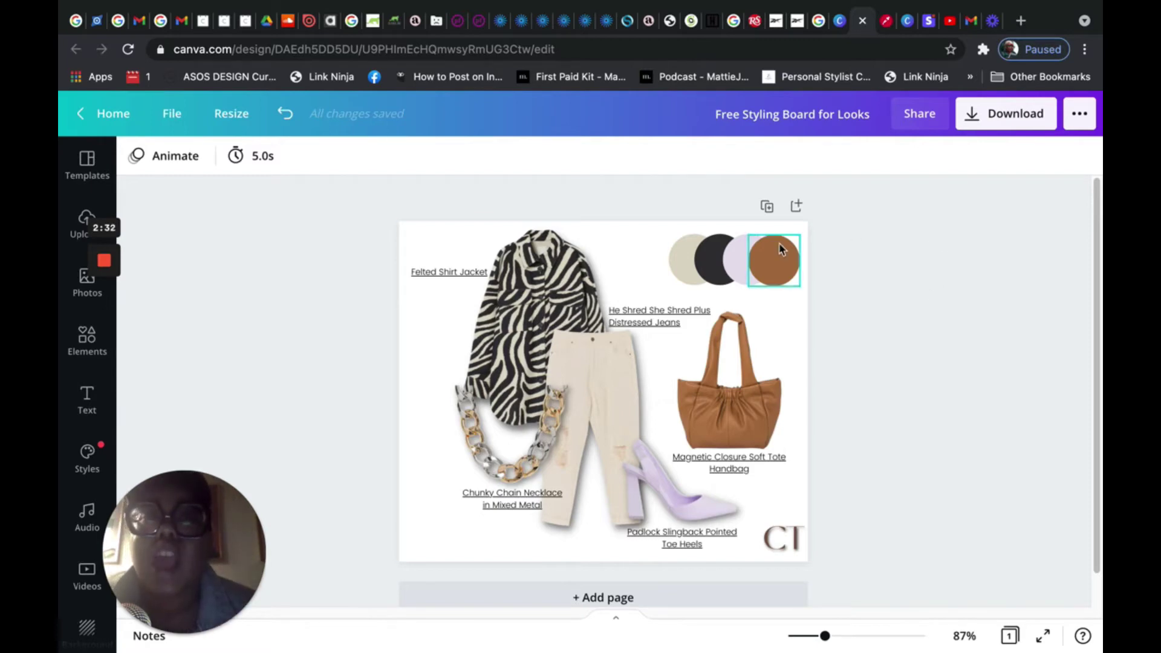
Add a blank second page to the styling board design.
click(768, 207)
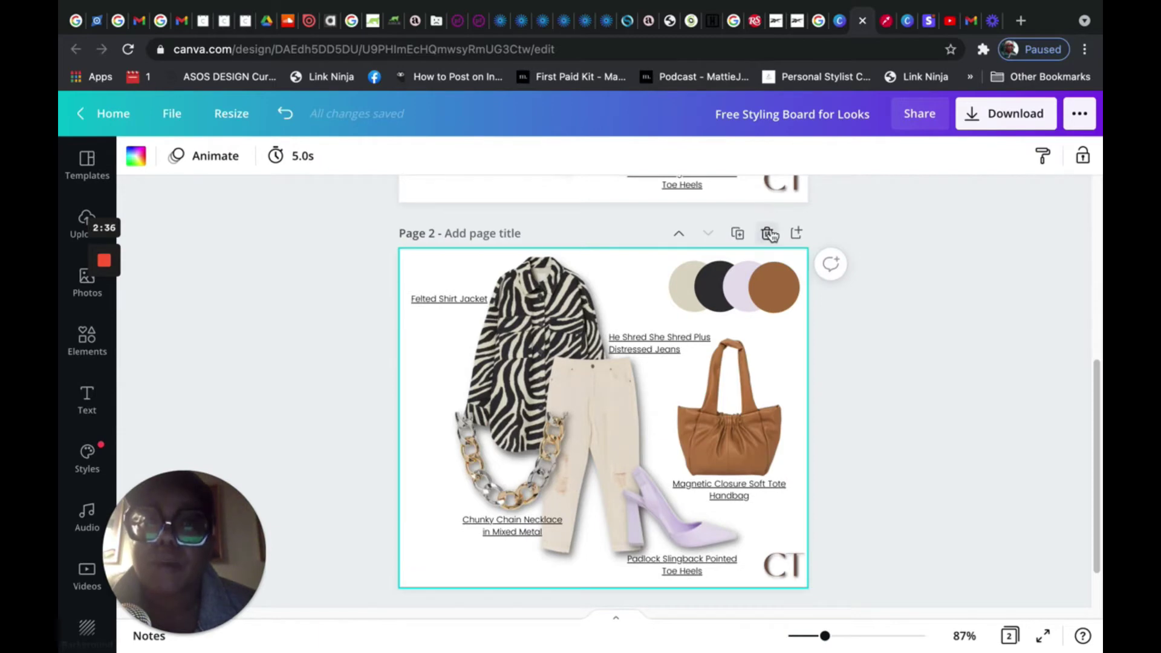
click(769, 234)
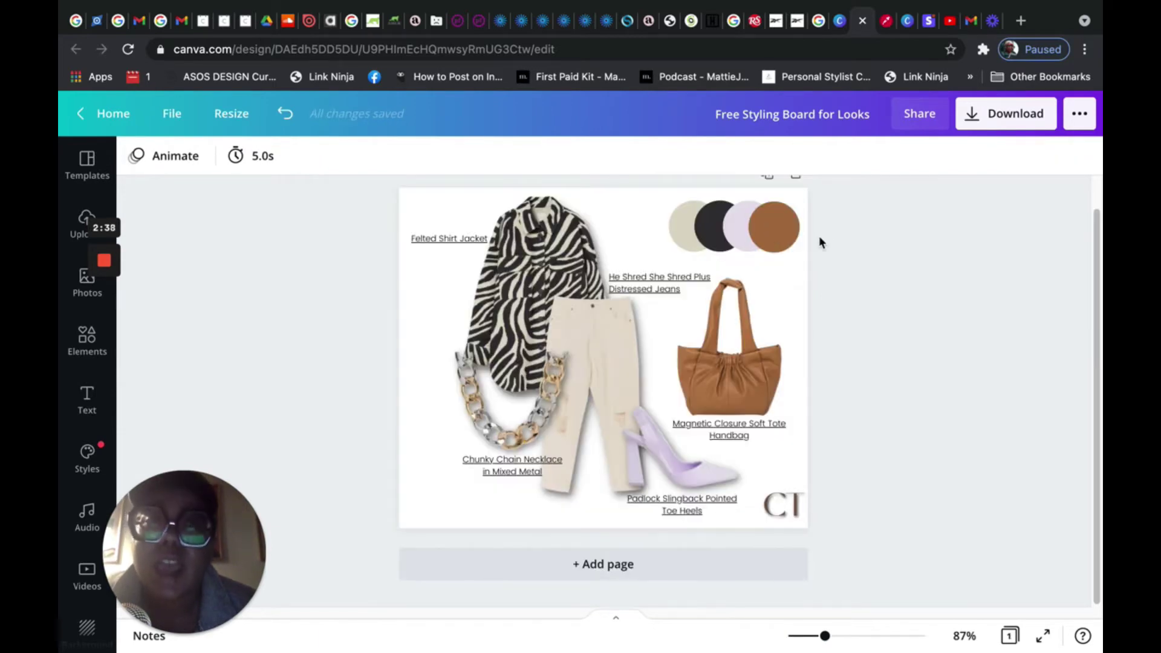
click(628, 567)
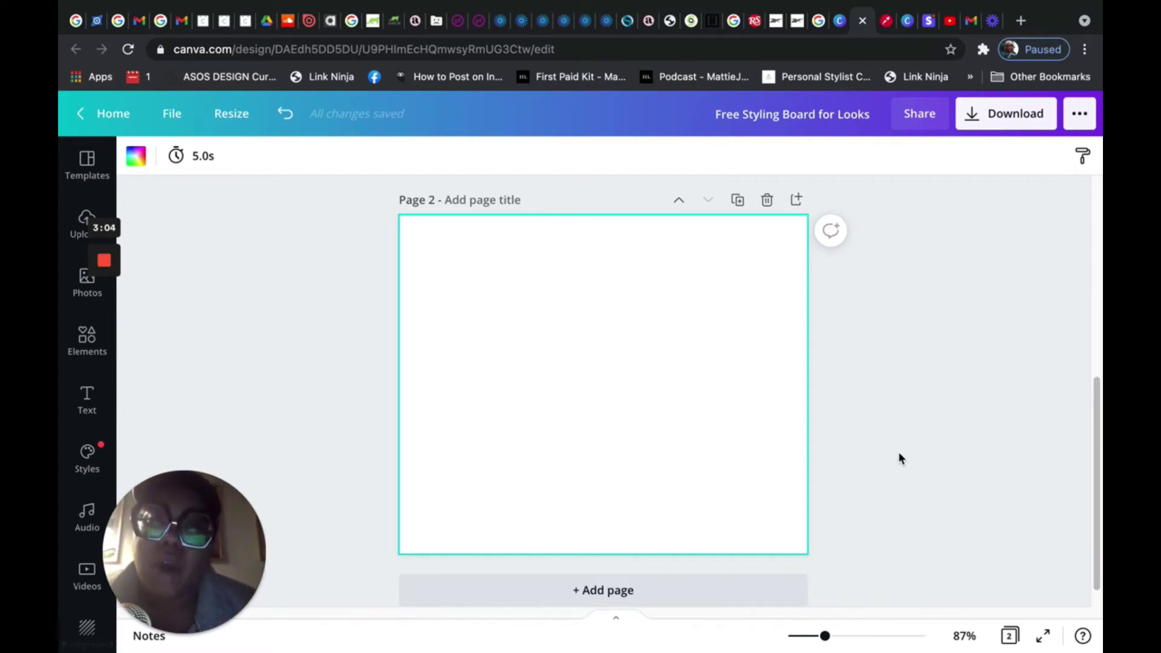
Insert the uploaded zebra-print shirt jacket image onto the blank page 2.
mouse_move(76, 225)
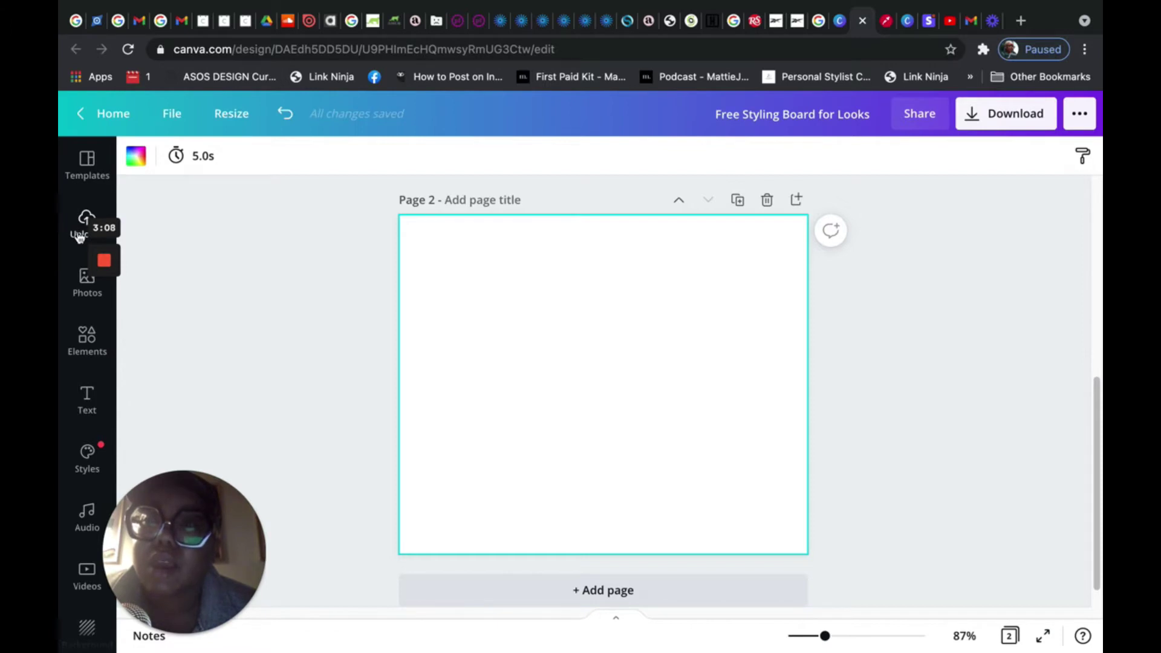
click(78, 234)
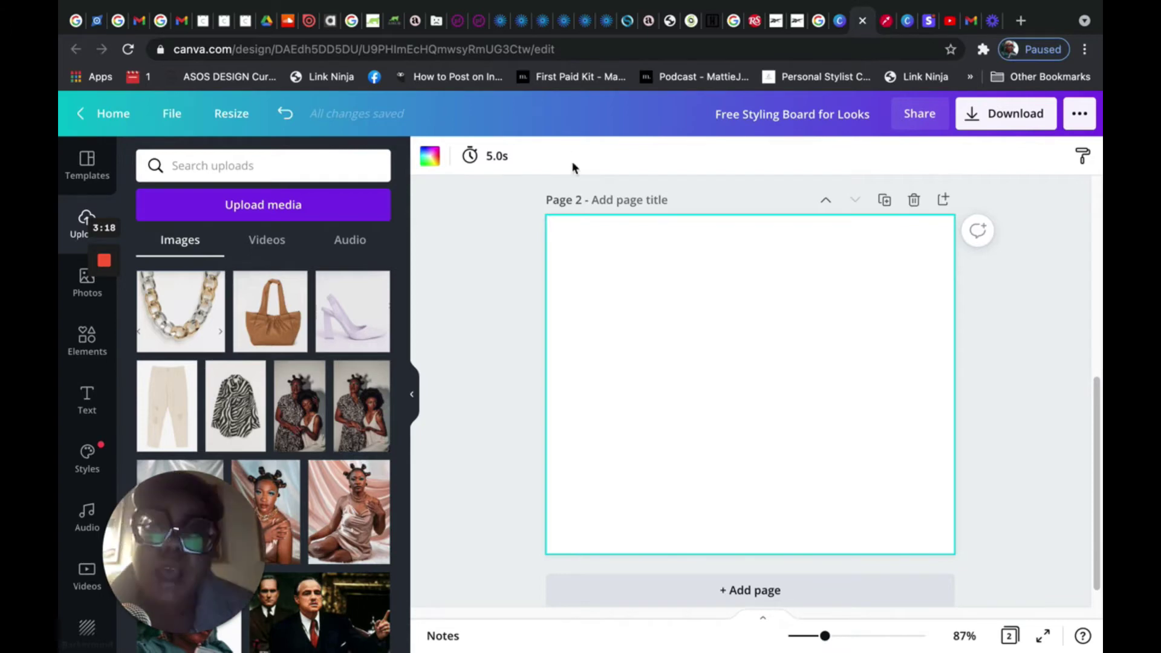
scroll(531, 278, up, 3)
scroll(530, 284, up, 4)
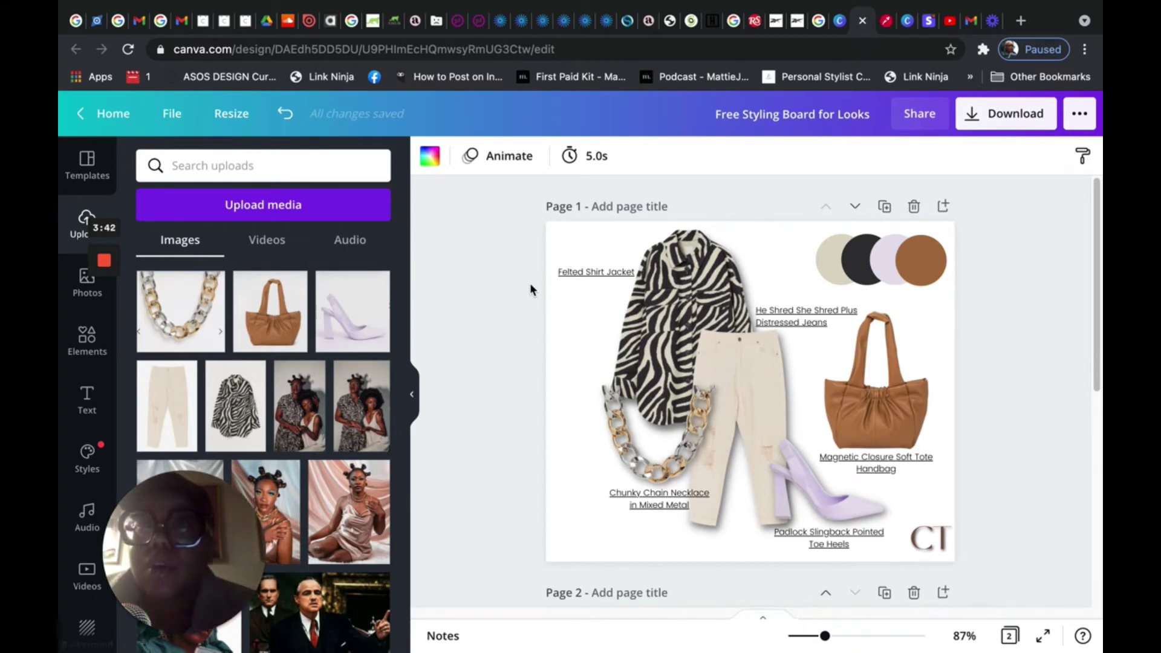
scroll(530, 283, down, 5)
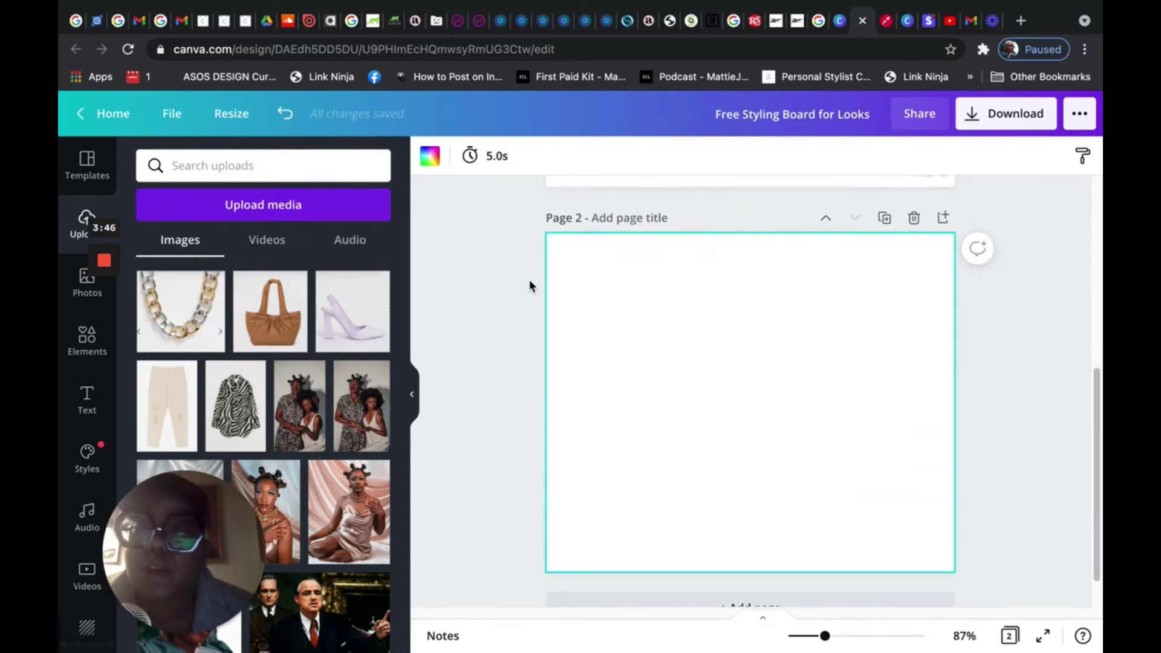
click(228, 413)
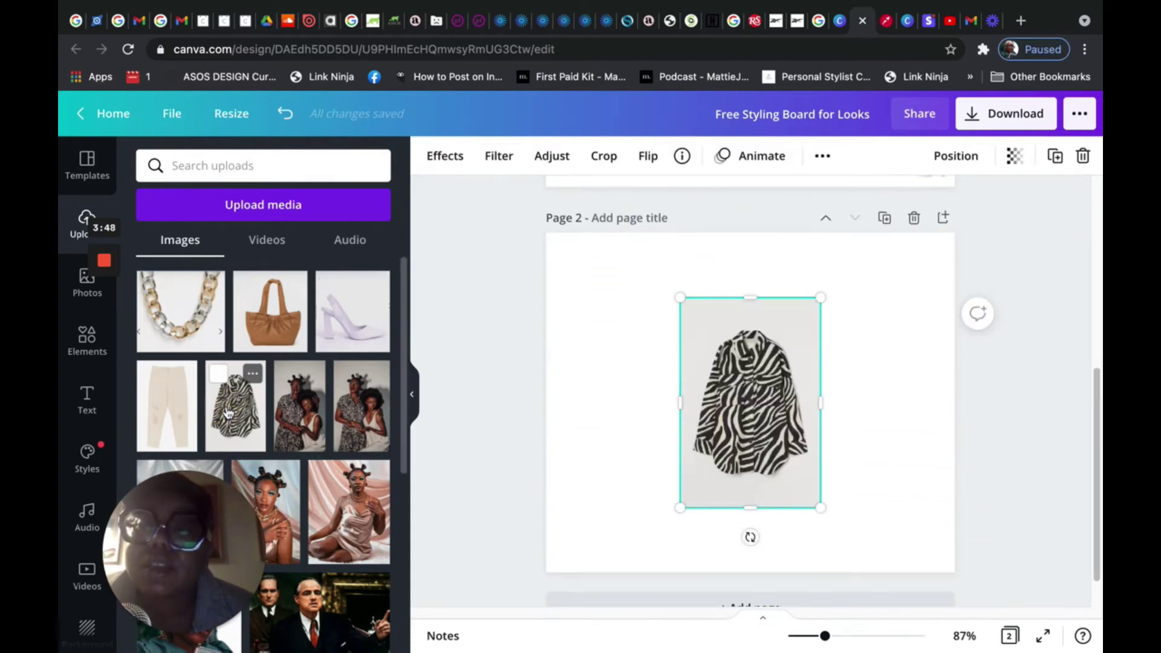
Remove the background from the zebra-print jacket image with Background Remover and apply it.
click(449, 160)
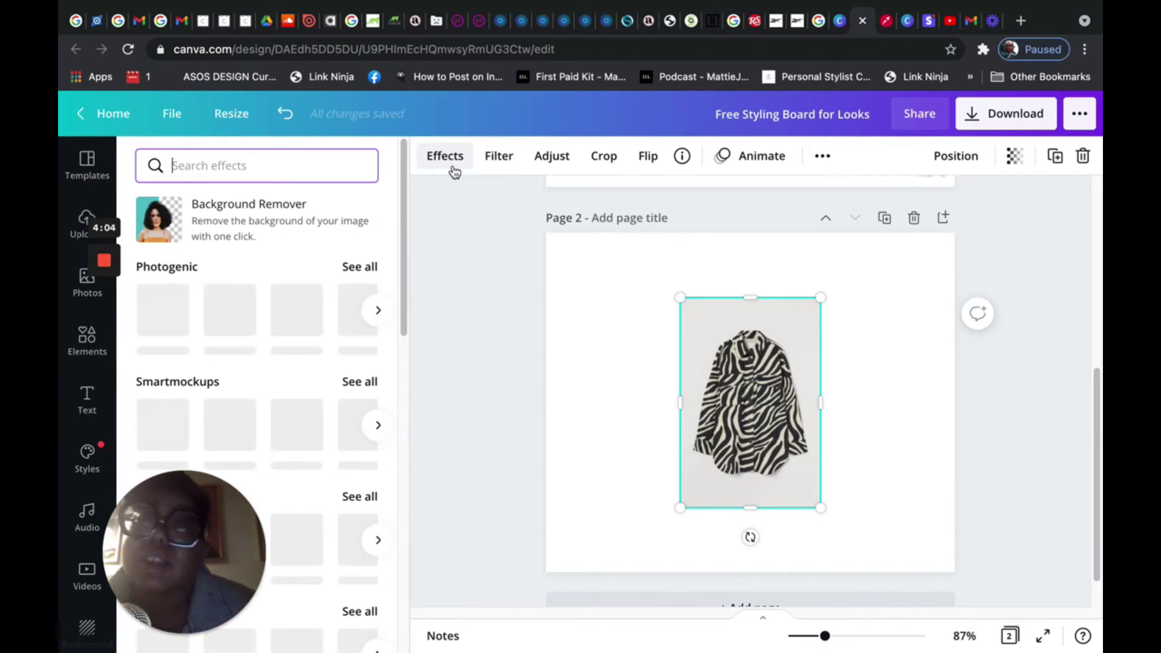
click(338, 225)
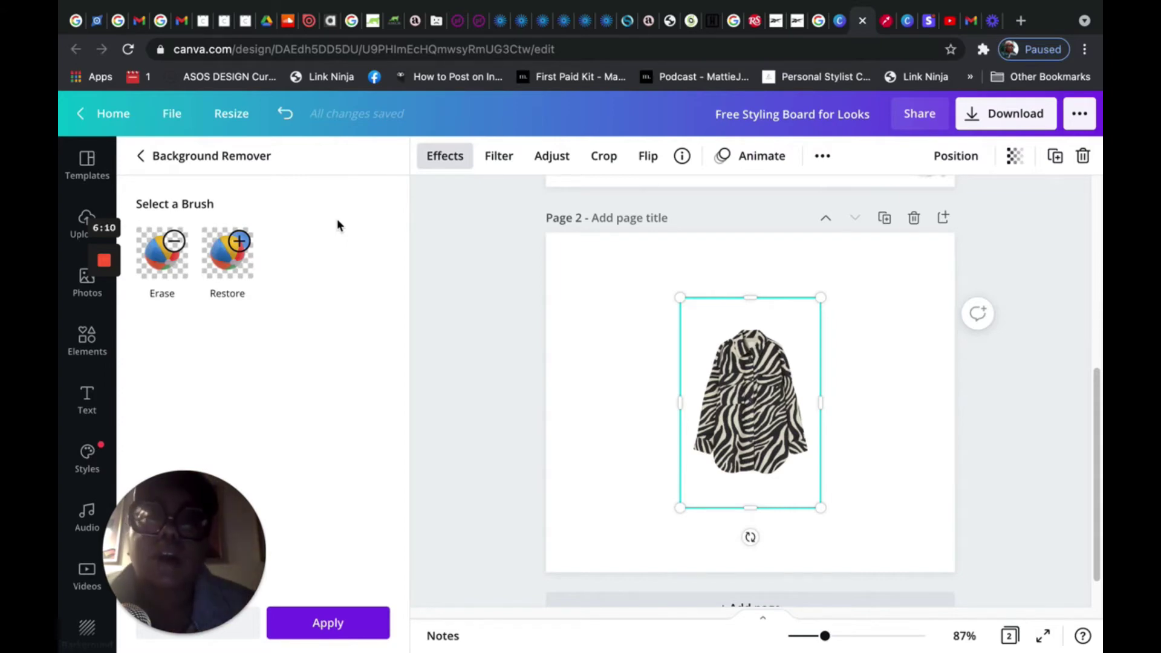
click(322, 621)
Give the zebra-print jacket a Drop shadow effect.
scroll(319, 466, down, 2)
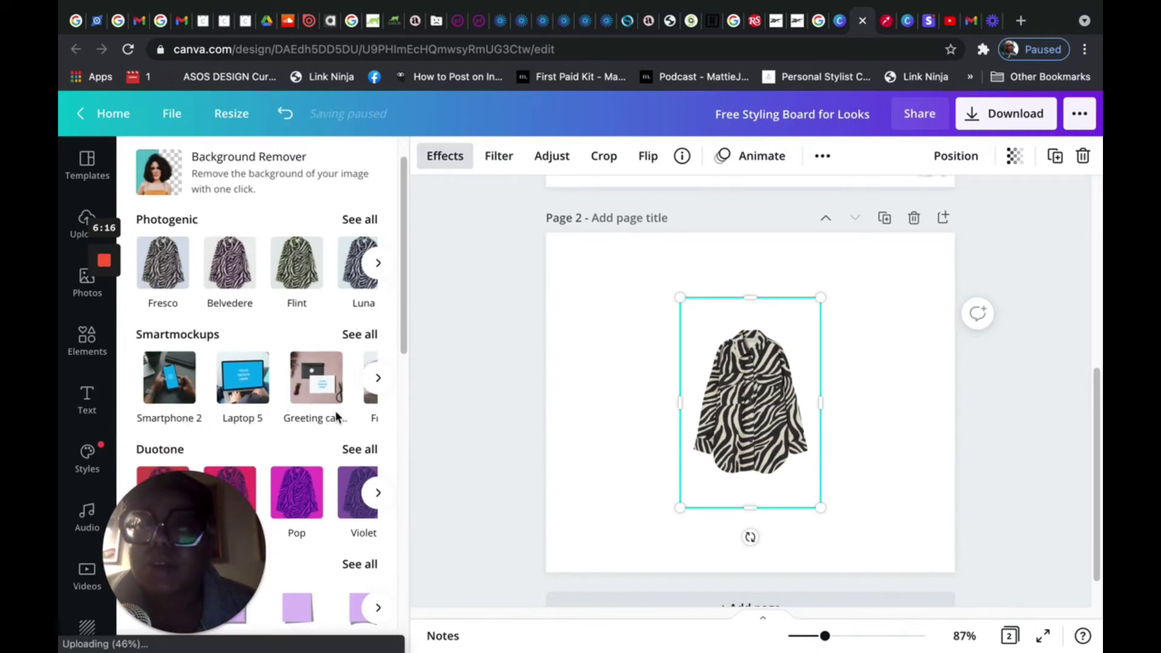
scroll(405, 326, down, 5)
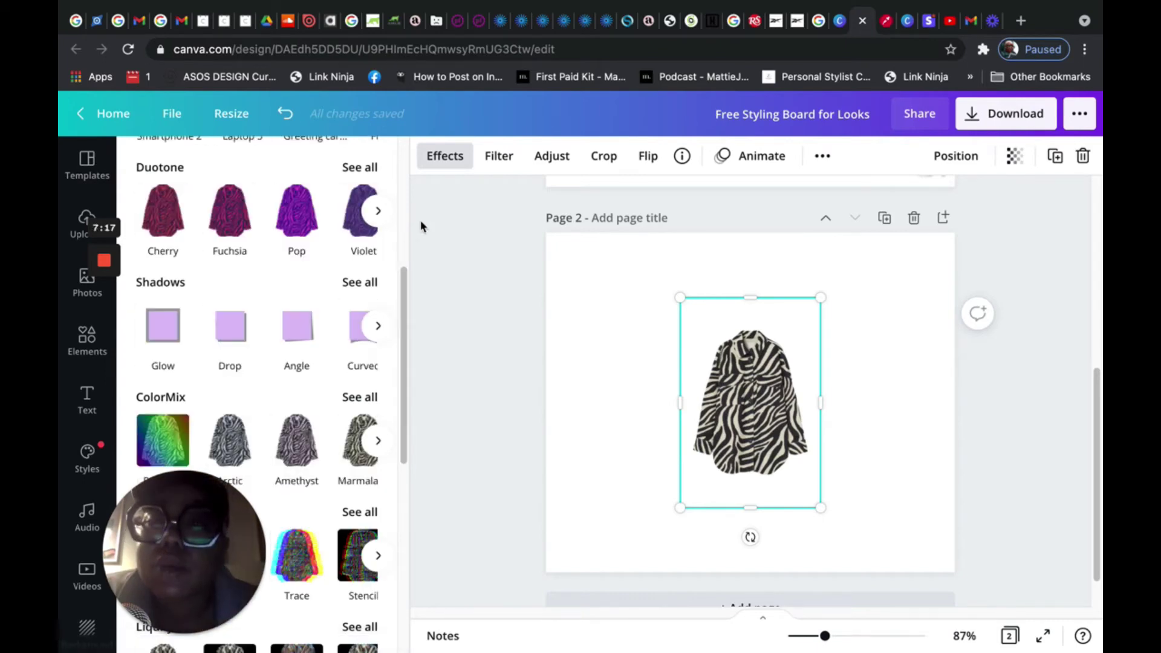
click(239, 324)
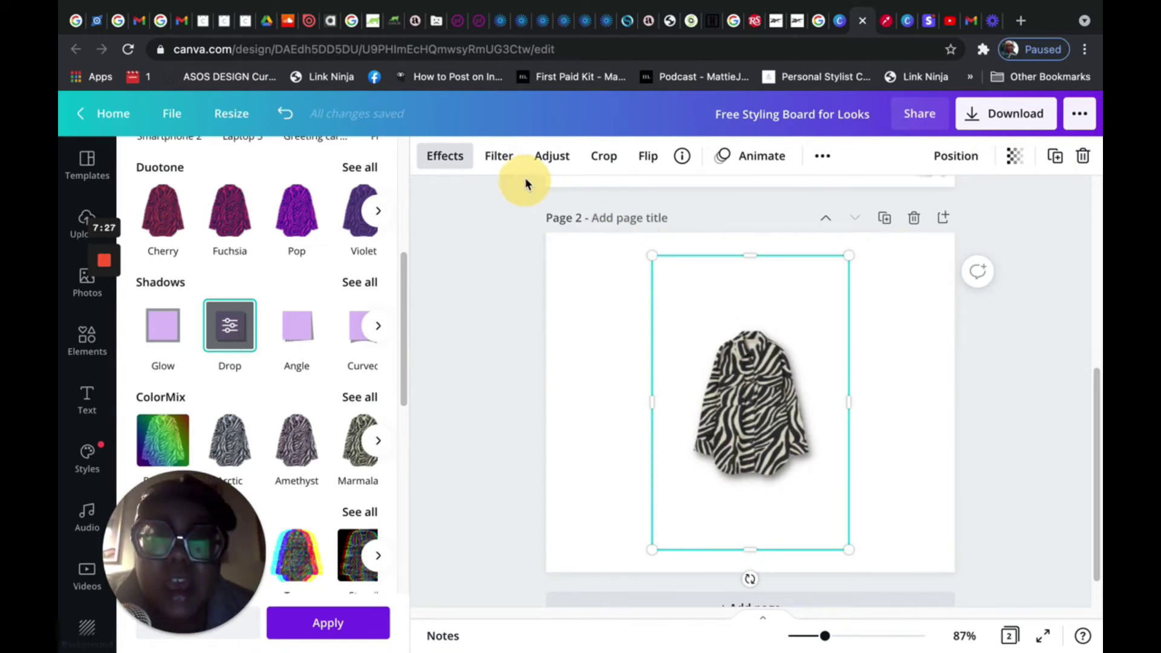
Enlarge the zebra-print jacket and move it to the left half of page 2.
drag(649, 263, 579, 150)
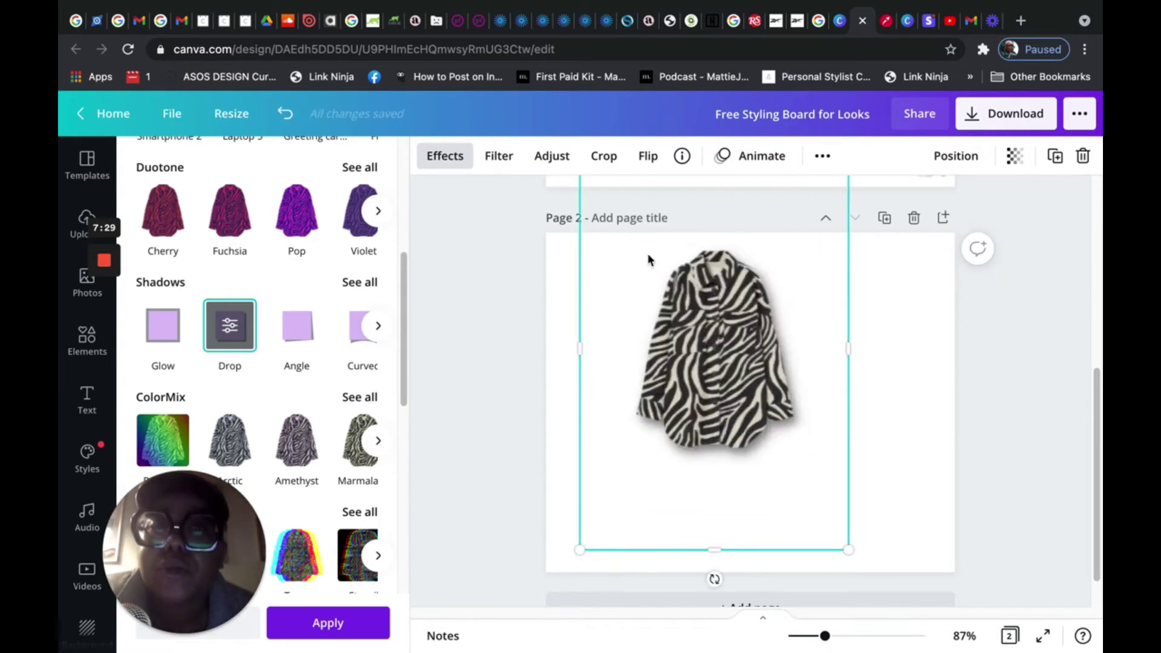
click(736, 388)
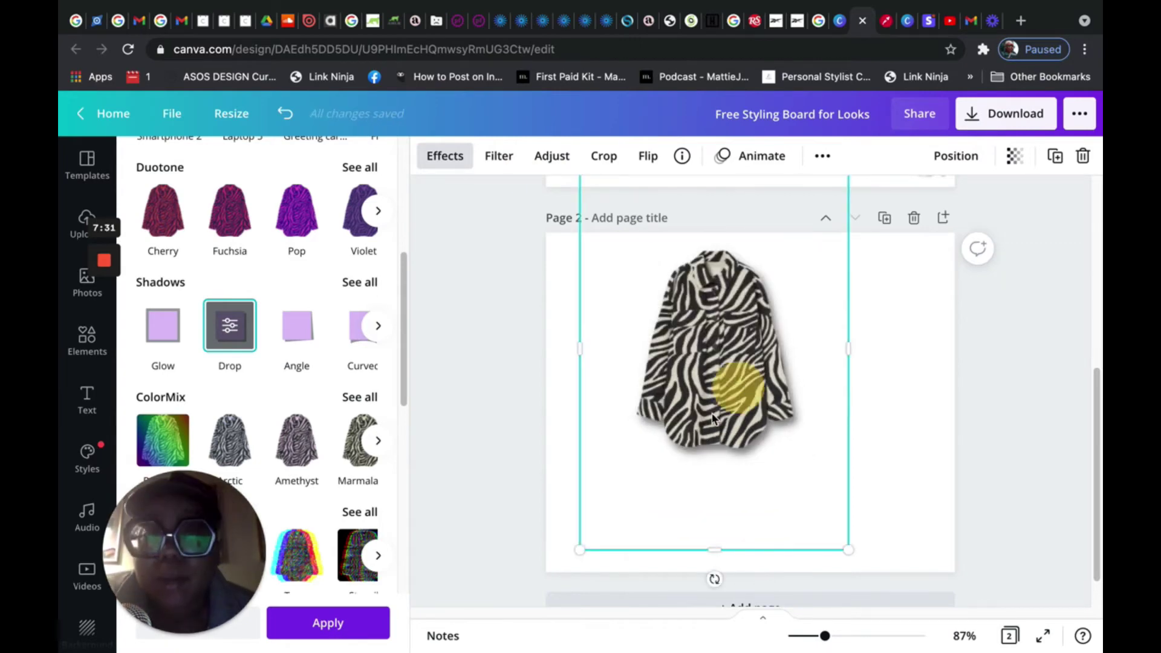
drag(709, 430, 660, 476)
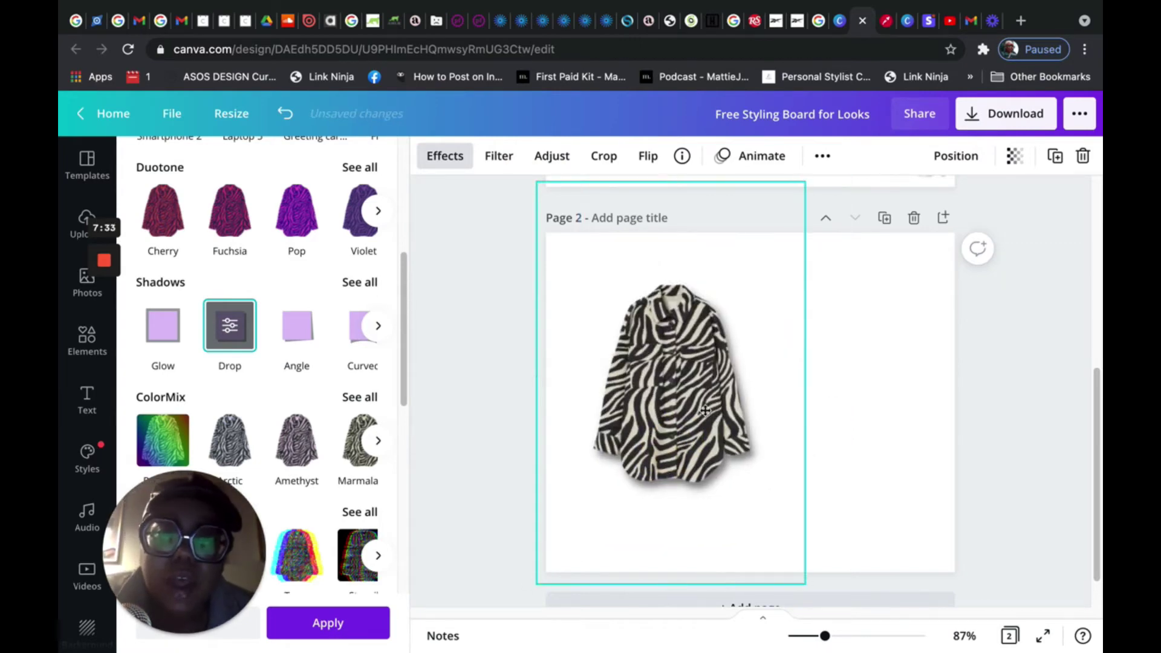
click(979, 389)
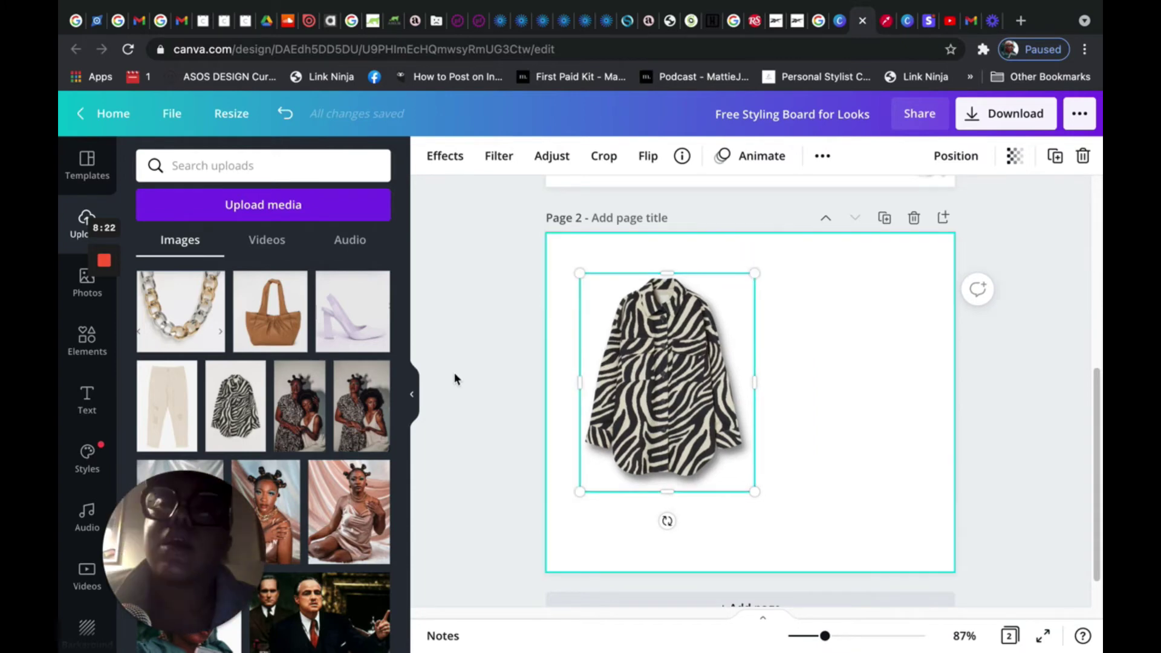
Insert the uploaded images of the cream jeans, lilac heels, brown tote handbag and chunky chain necklace onto page 2.
click(180, 412)
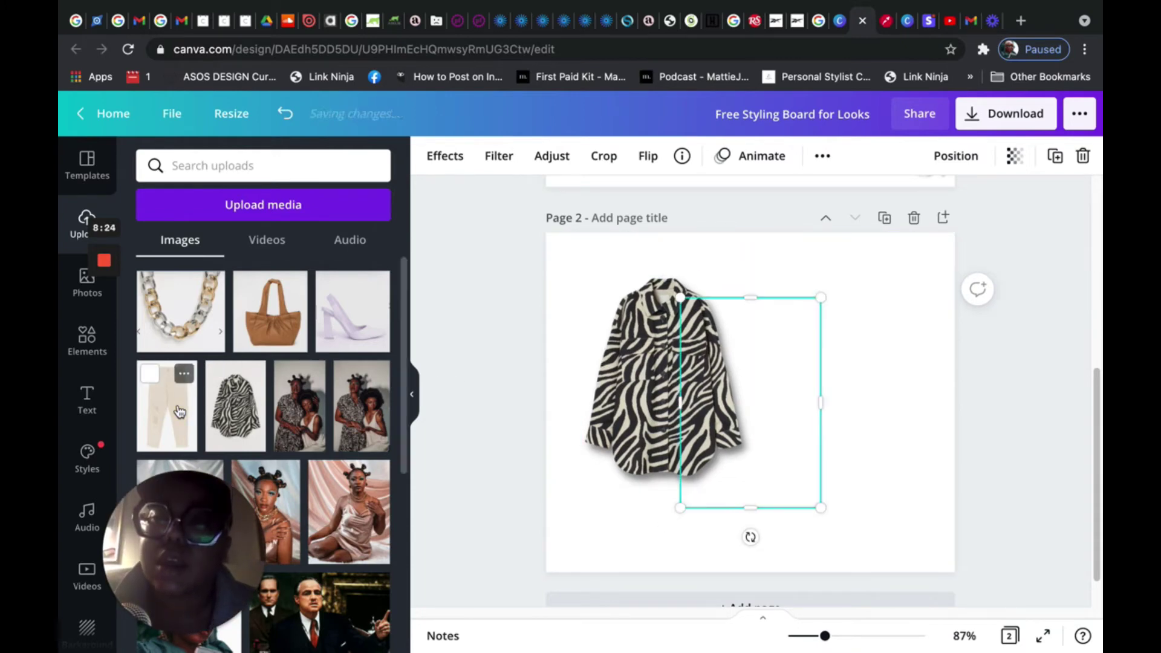
click(350, 316)
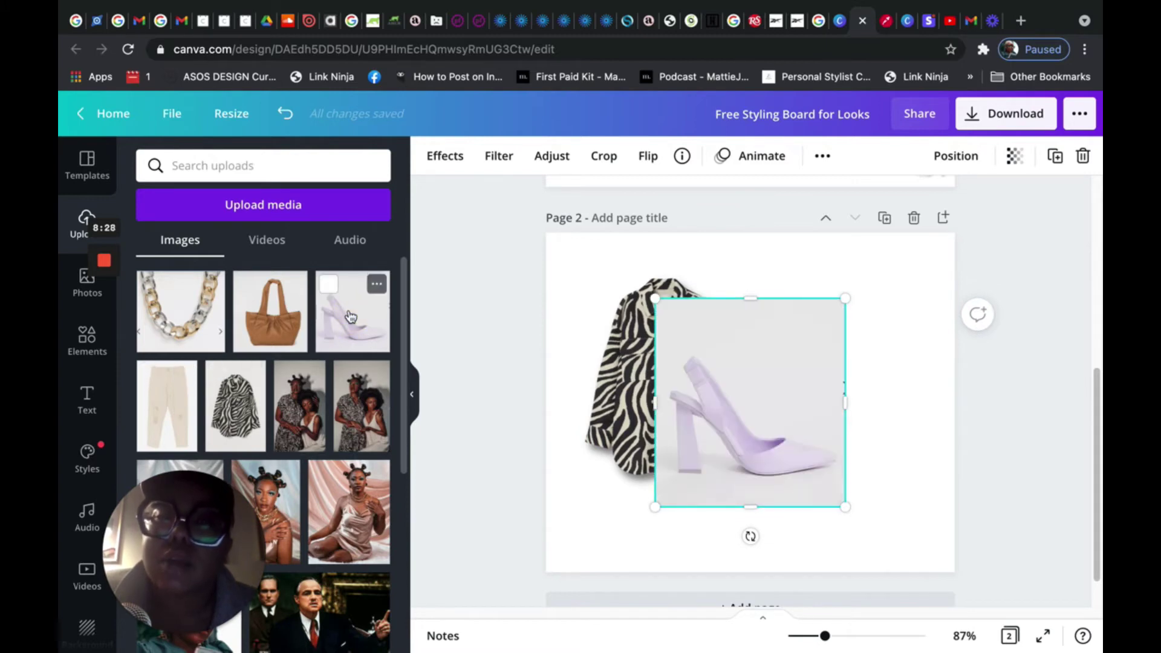
click(285, 319)
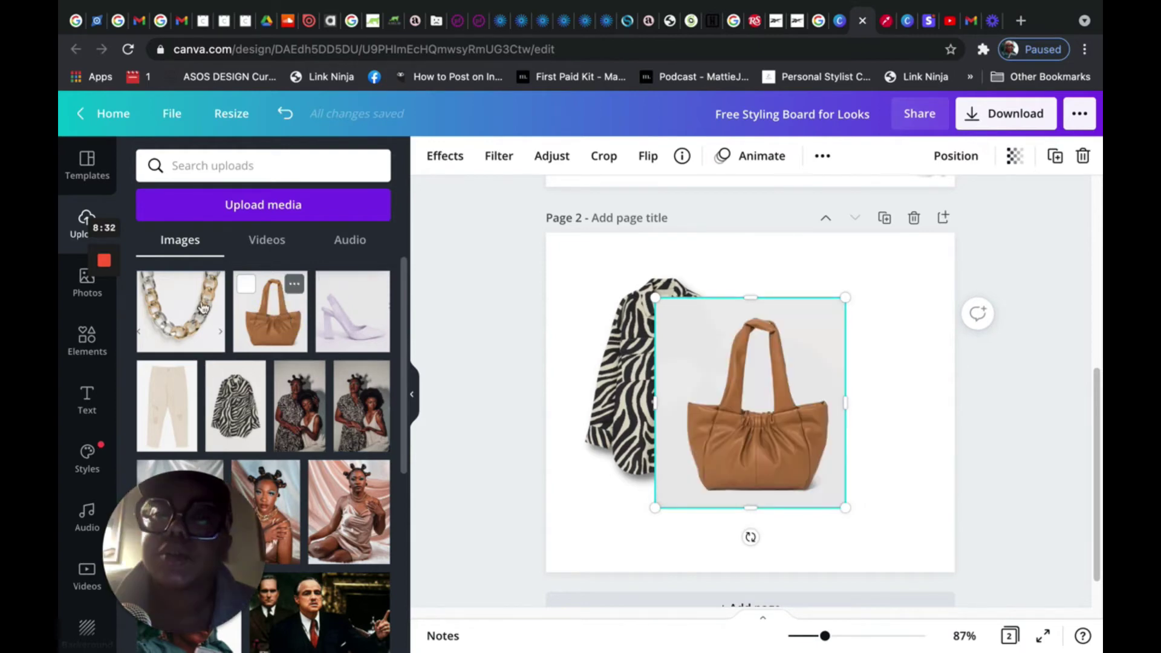
click(203, 307)
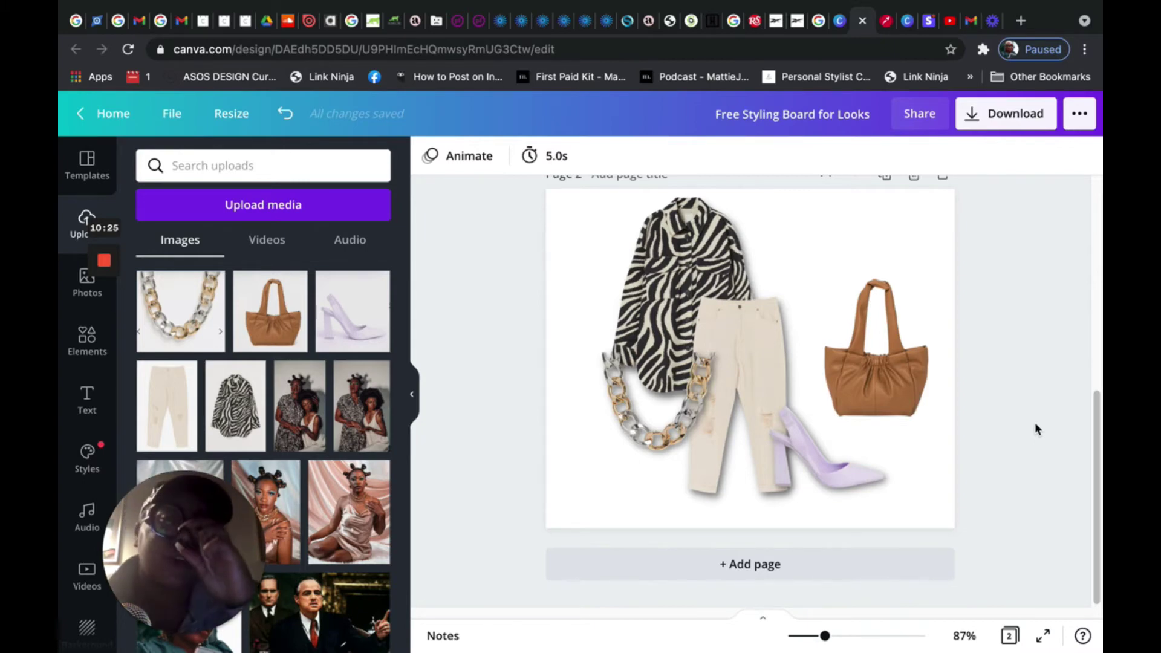
Copy the "Felted Shirt Jacket" label from page 1 to the same spot beside the jacket on page 2.
scroll(1035, 430, up, 10)
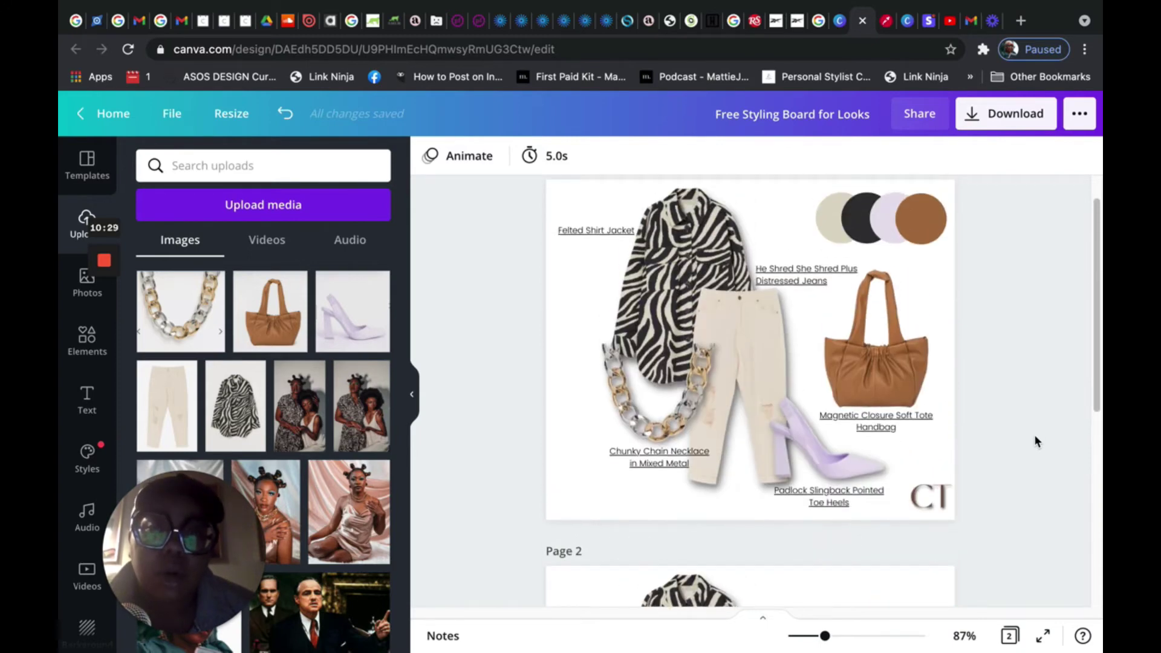
scroll(1035, 438, down, 3)
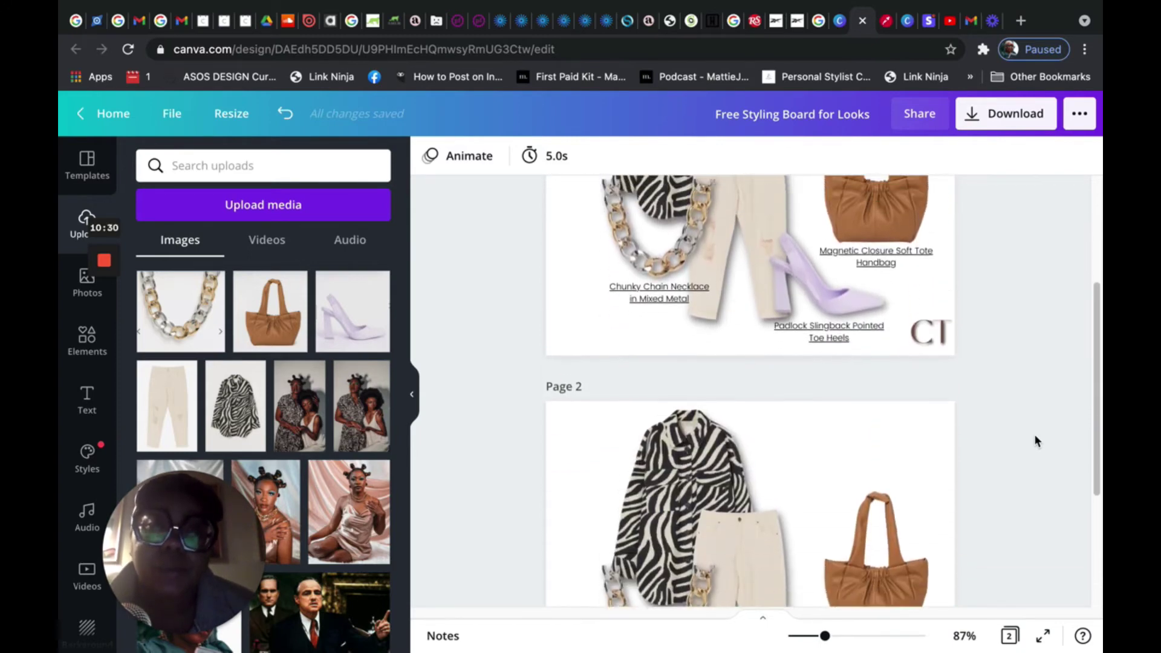
scroll(1035, 441, up, 4)
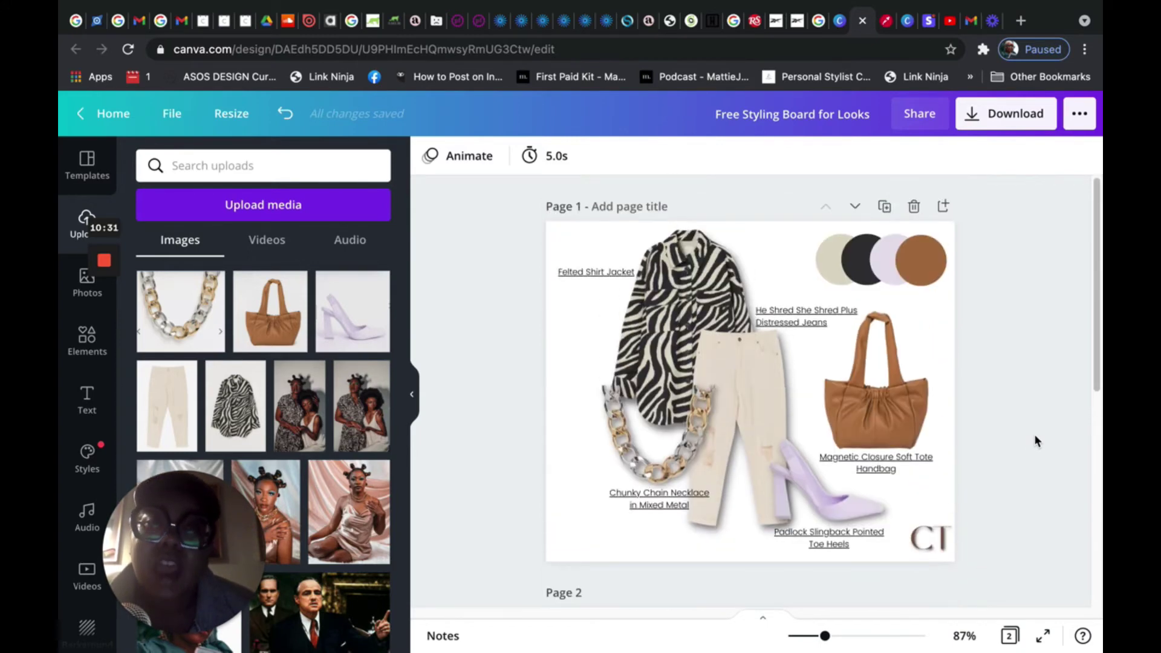
click(614, 272)
scroll(614, 272, down, 1)
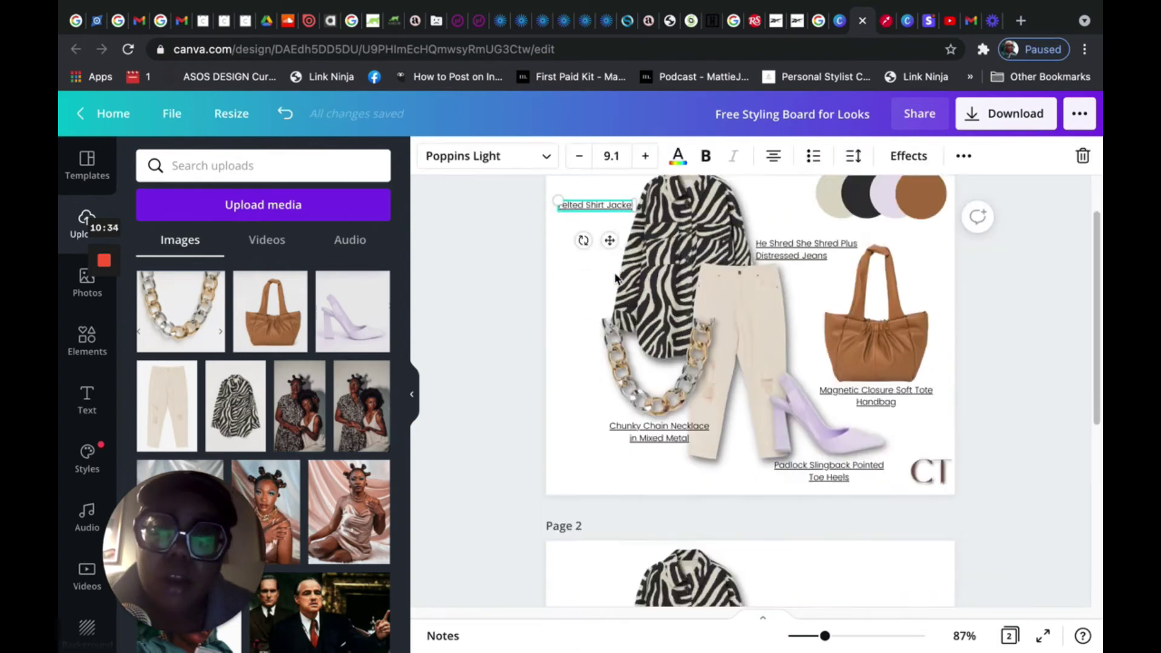
scroll(614, 273, down, 6)
click(594, 273)
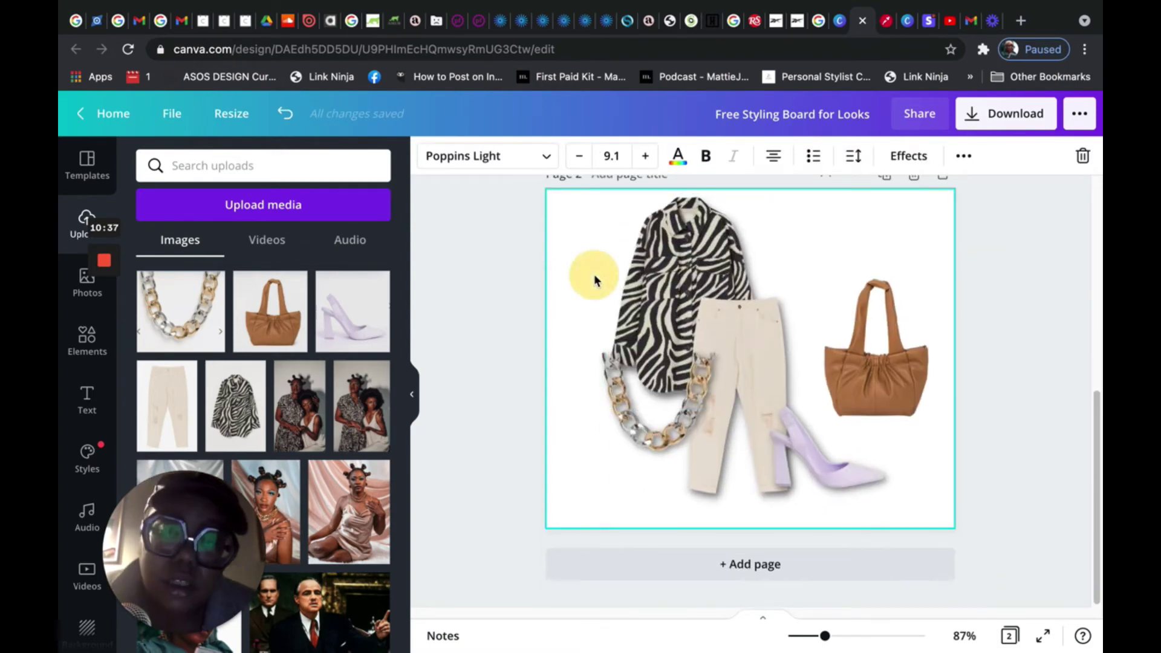
key(ctrl+v)
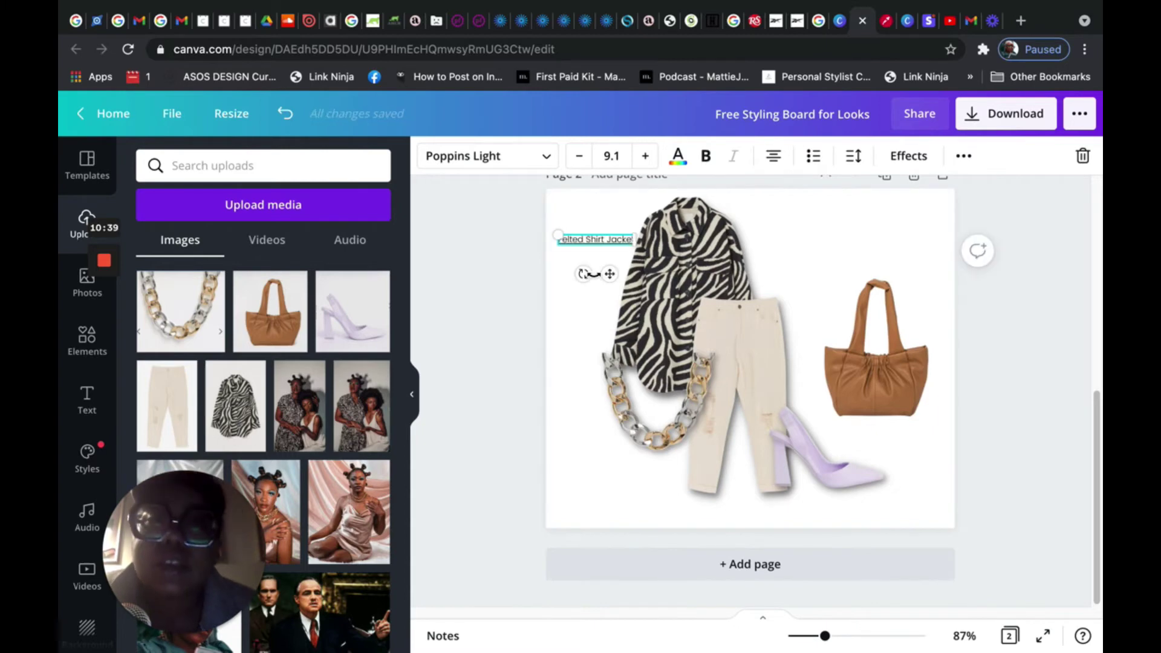
click(521, 274)
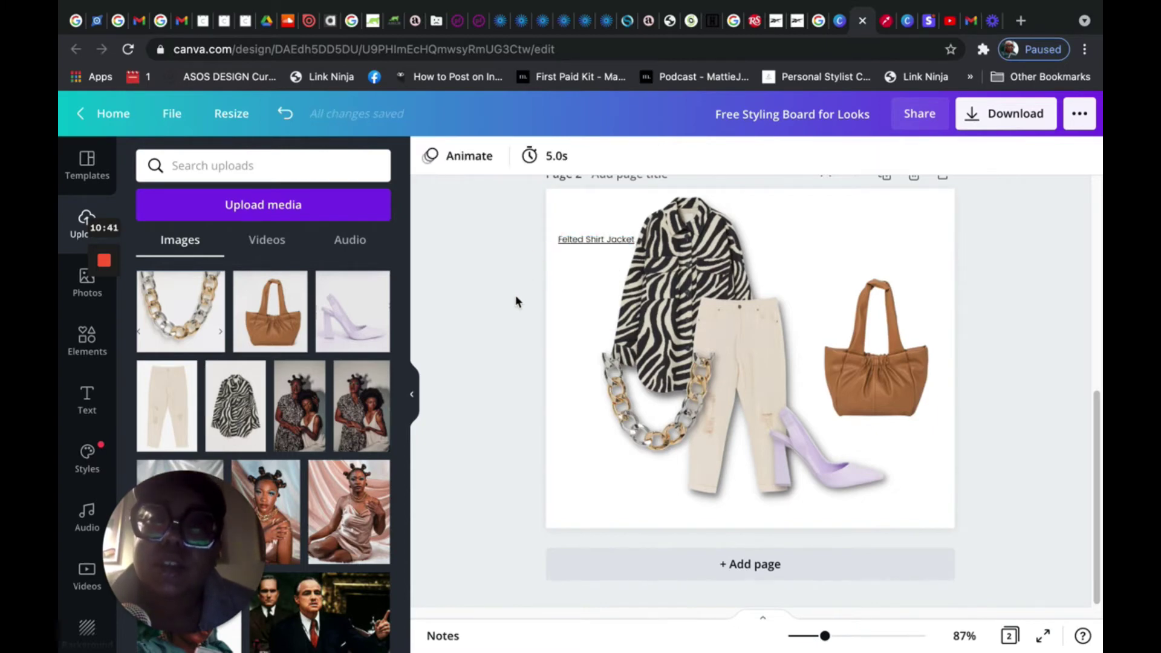
Link the "Felted Shirt Jacket" label on page 2 to the product page ending in en_us/productpage.0946145001.html.
scroll(515, 300, up, 1)
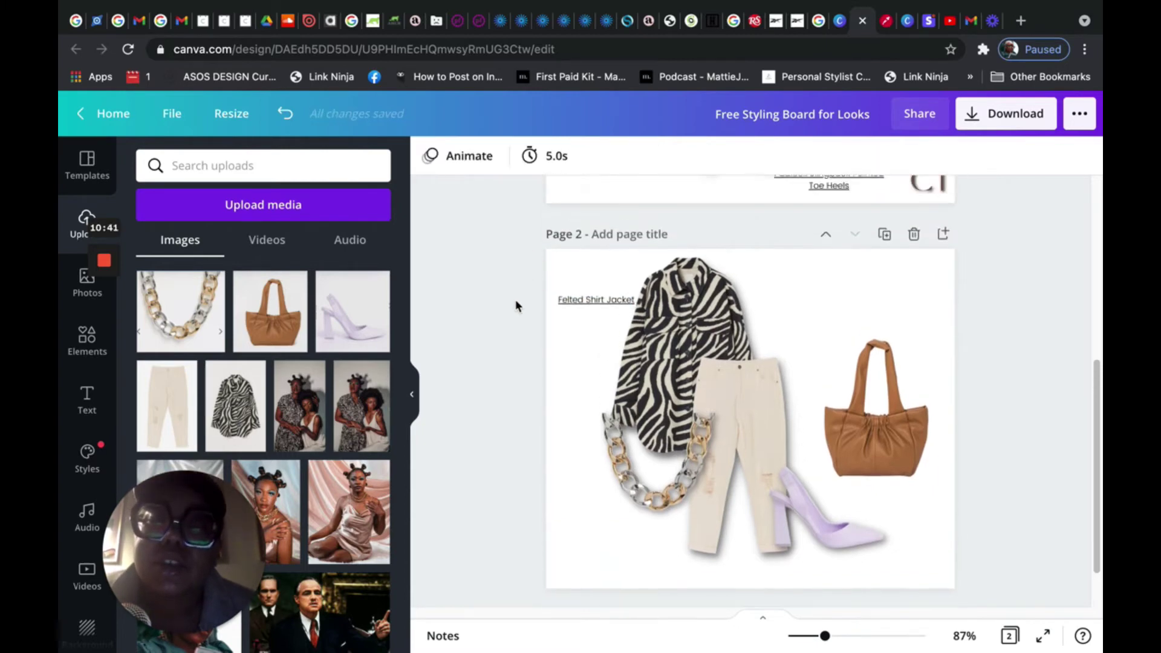
click(611, 306)
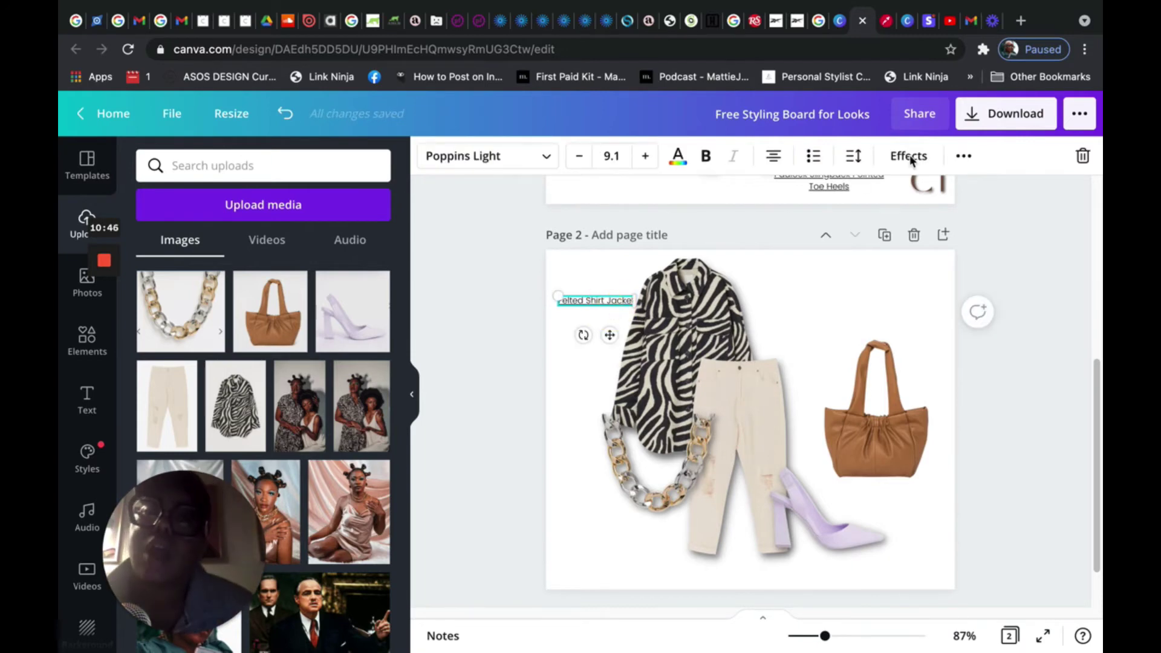
click(963, 157)
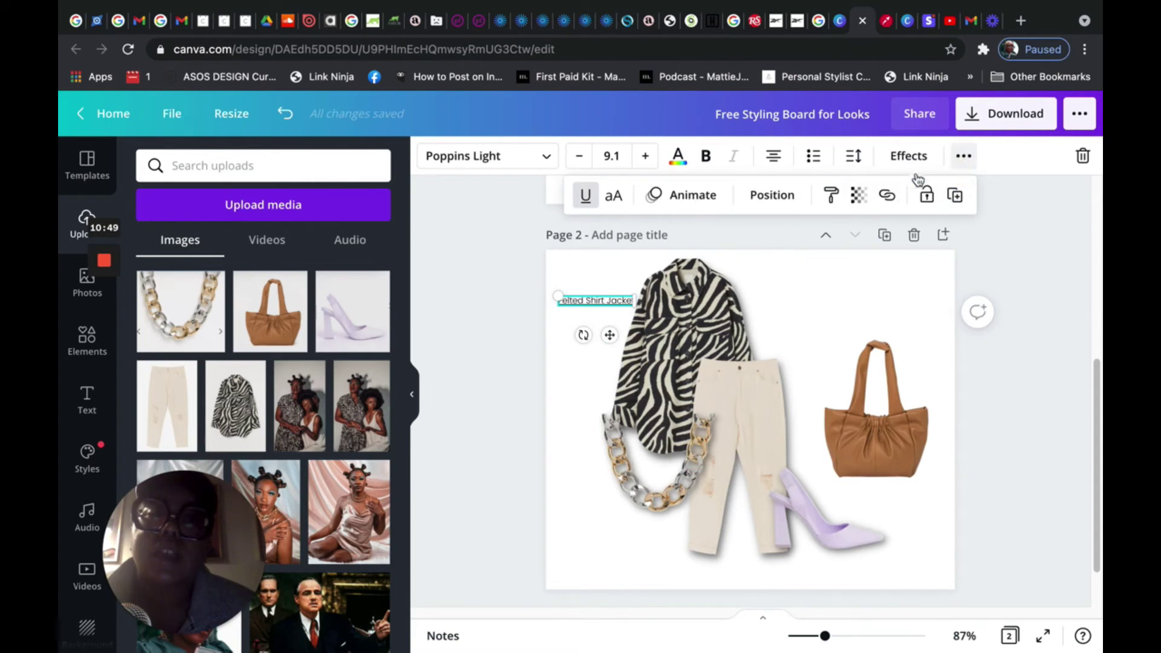
click(887, 195)
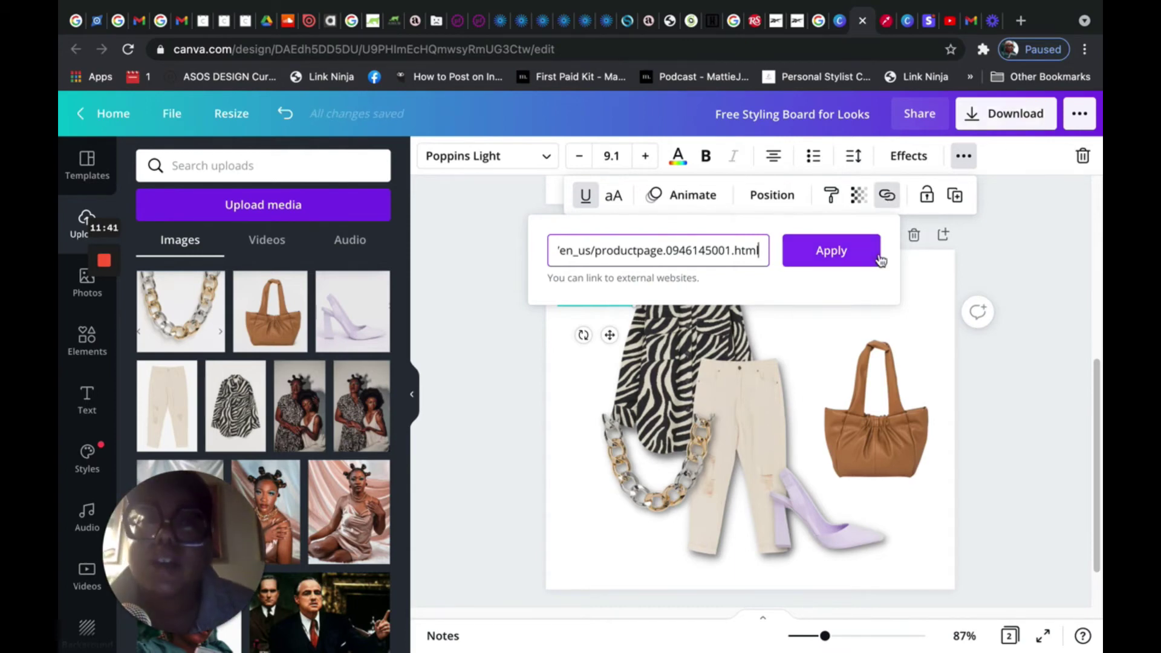
click(831, 250)
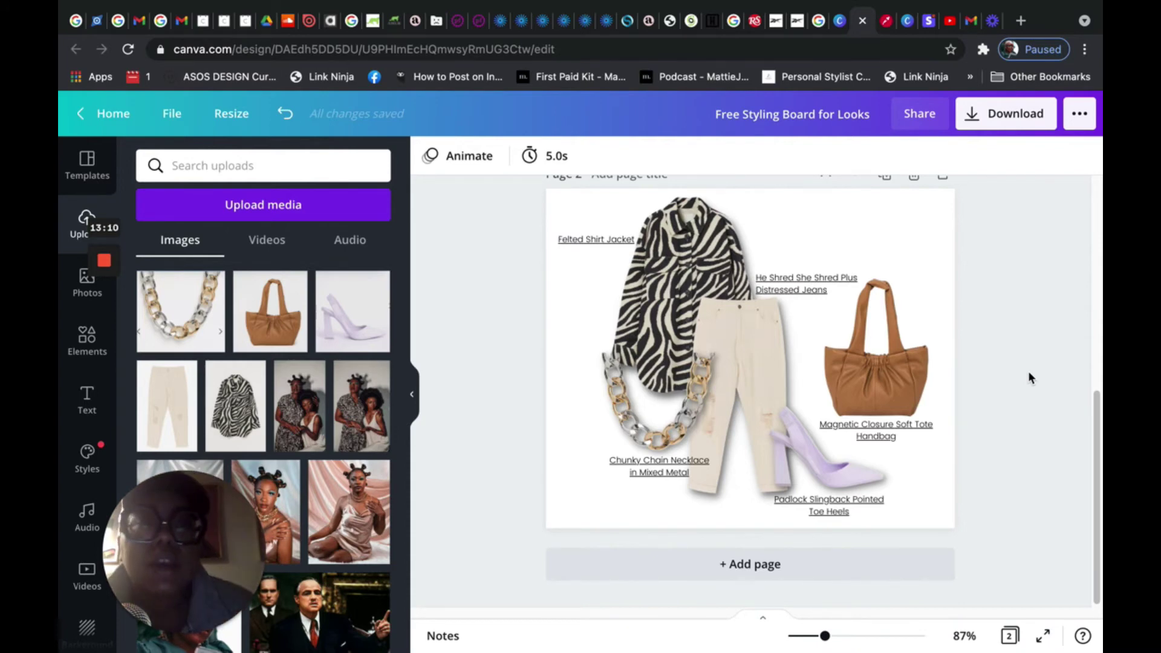
click(915, 240)
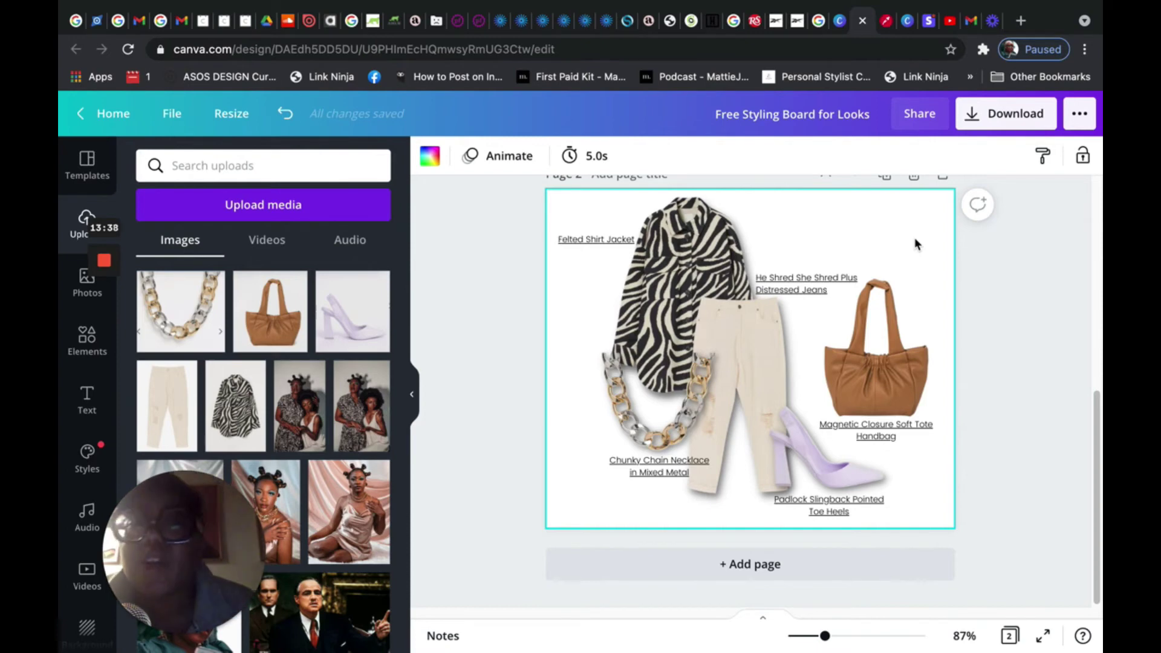
click(821, 276)
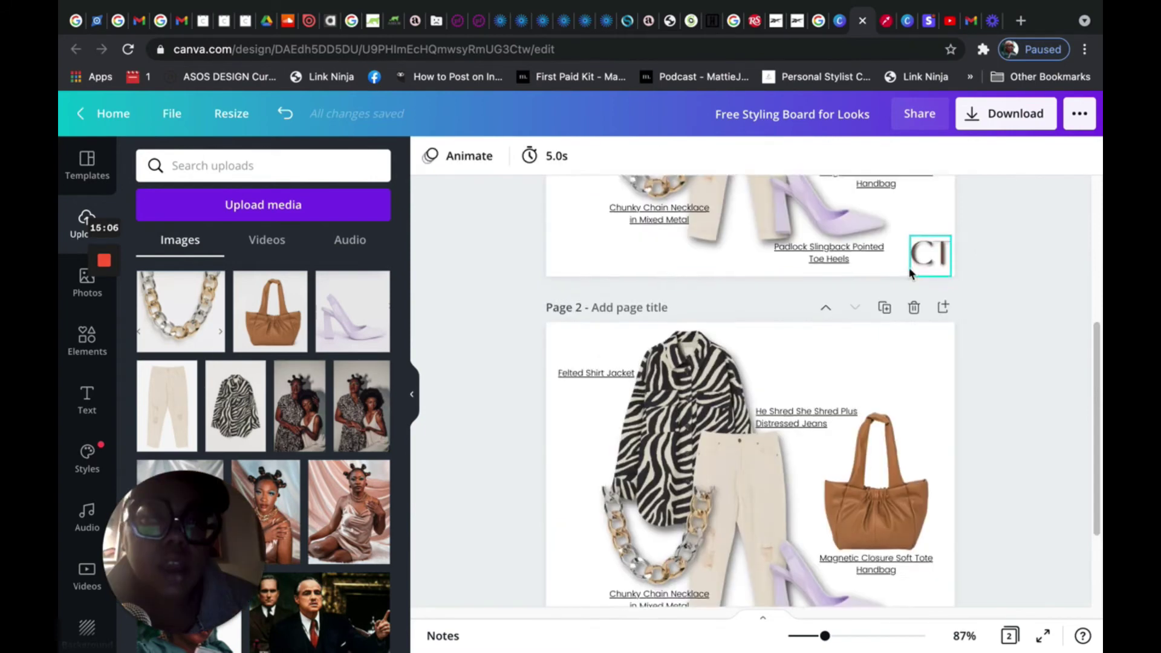
Insert a recently used solid circle shape onto page 2 to begin the colour palette shown on page 1.
scroll(908, 266, up, 5)
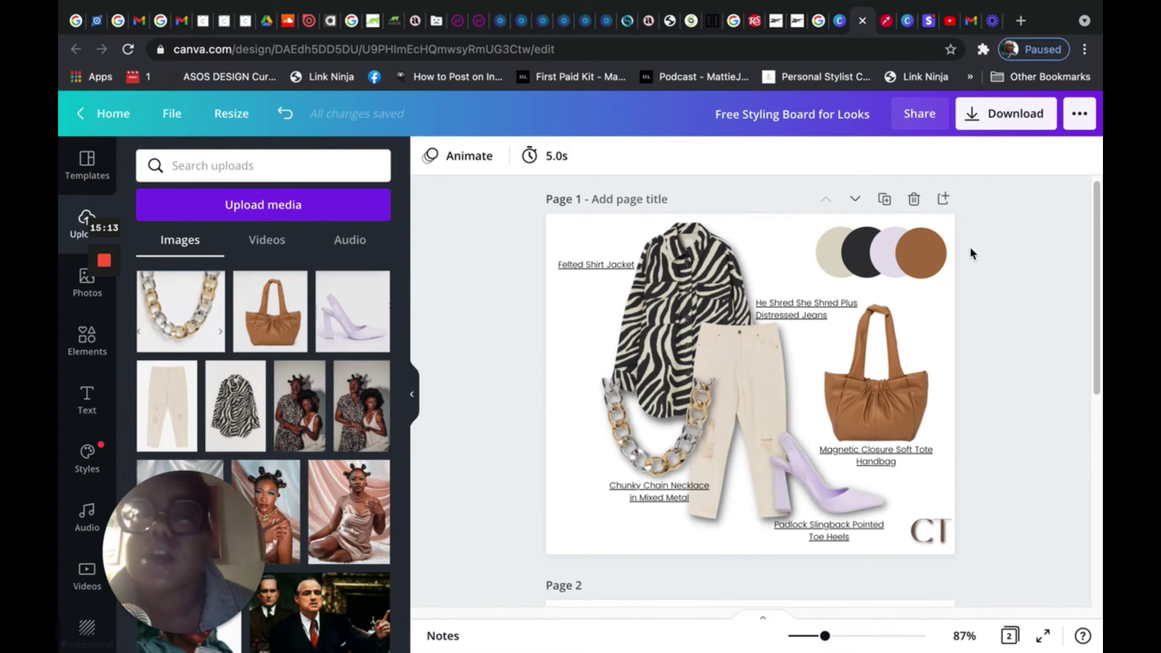
scroll(971, 252, down, 5)
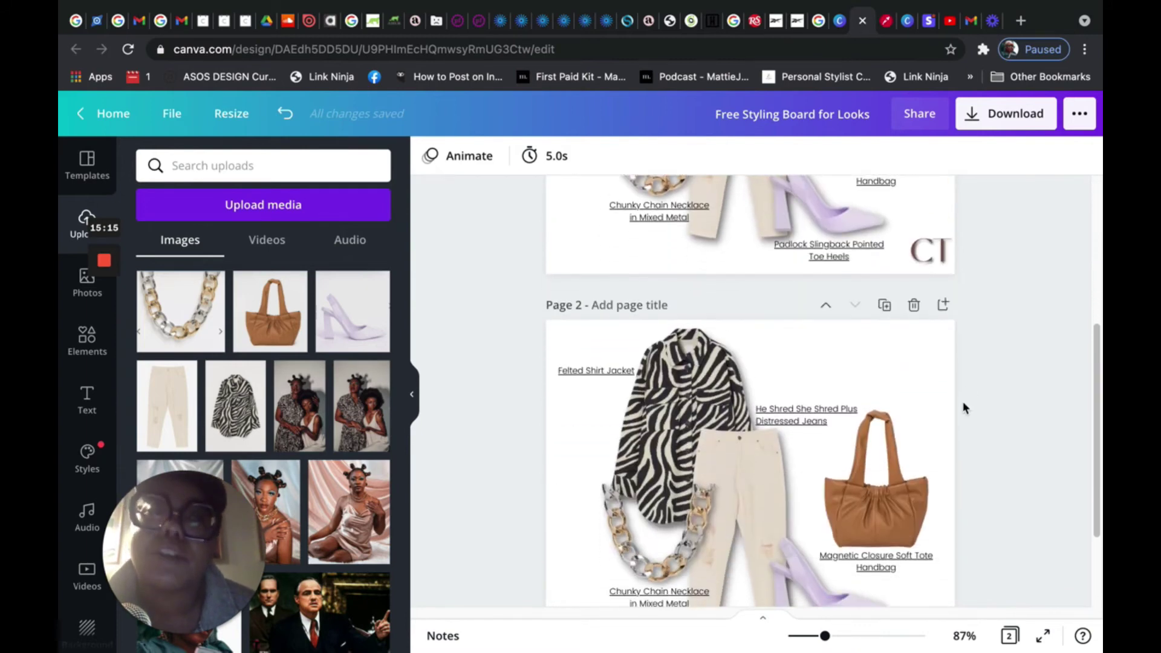
scroll(965, 408, down, 2)
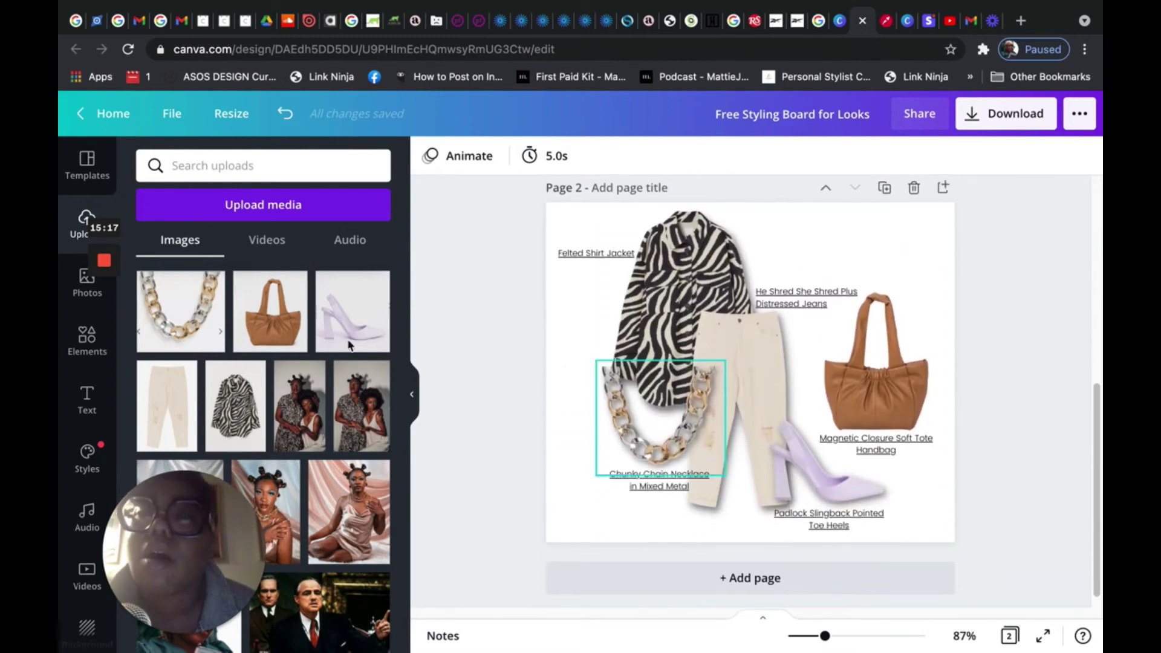
mouse_move(349, 345)
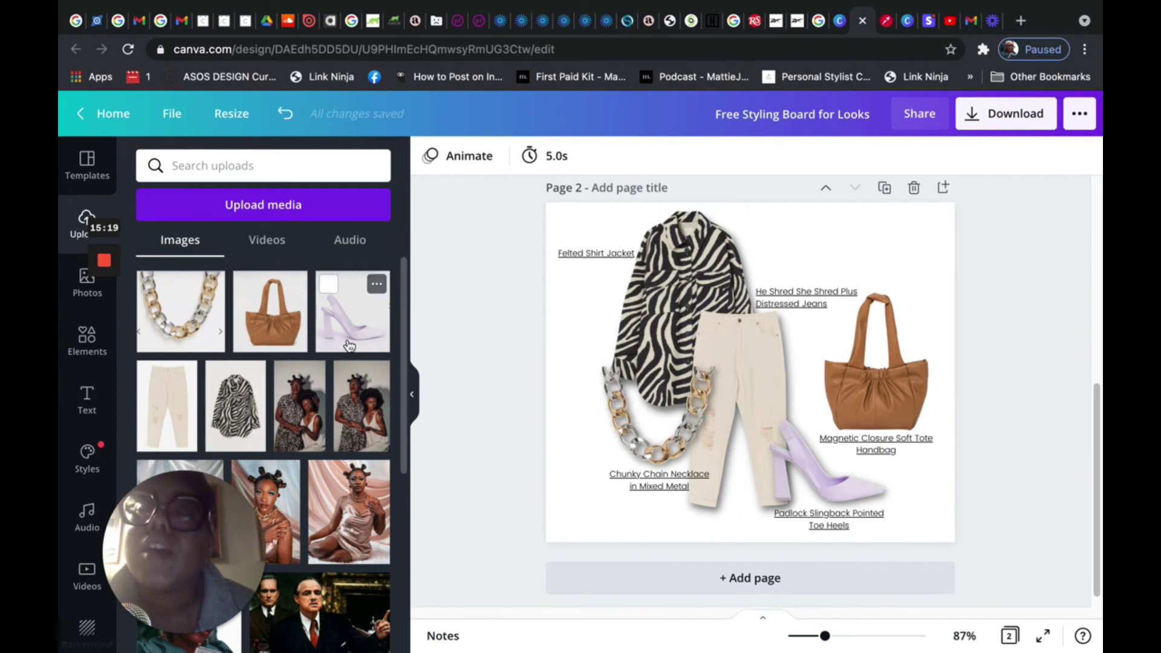
mouse_move(92, 344)
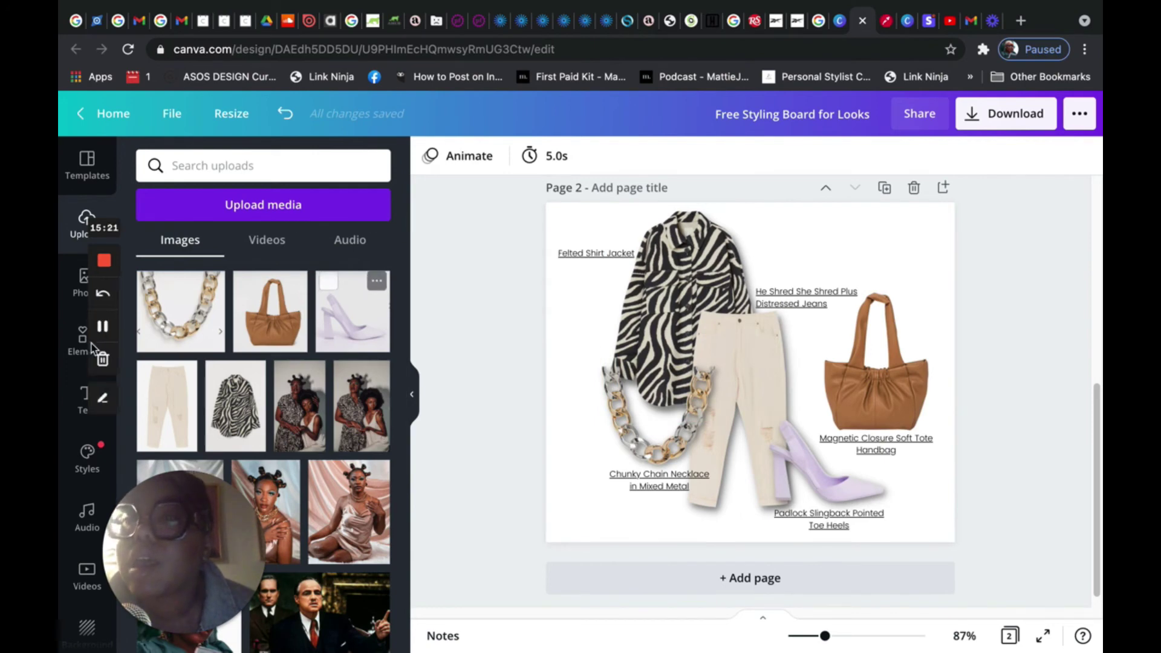
click(80, 348)
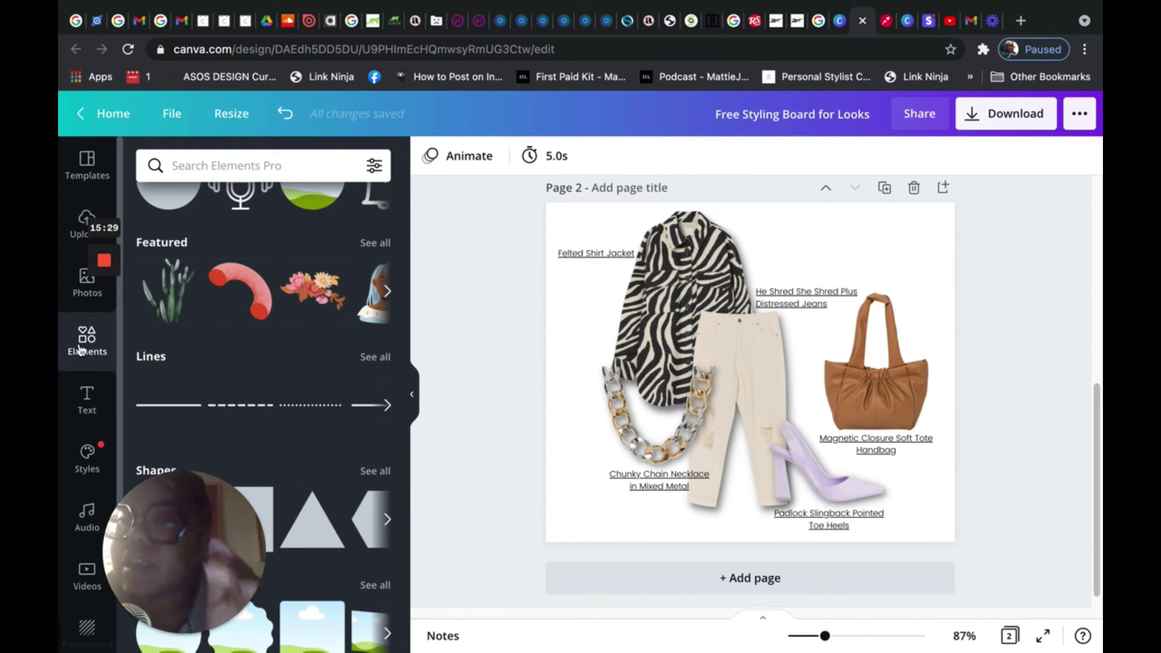
scroll(202, 278, up, 1)
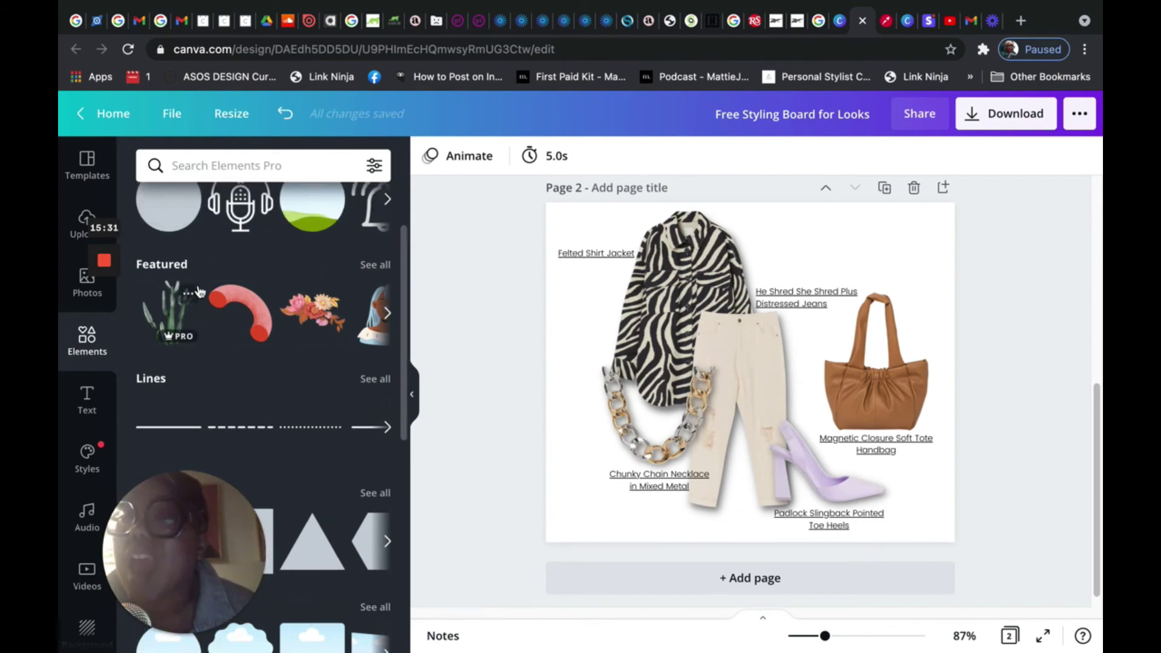
scroll(194, 287, up, 3)
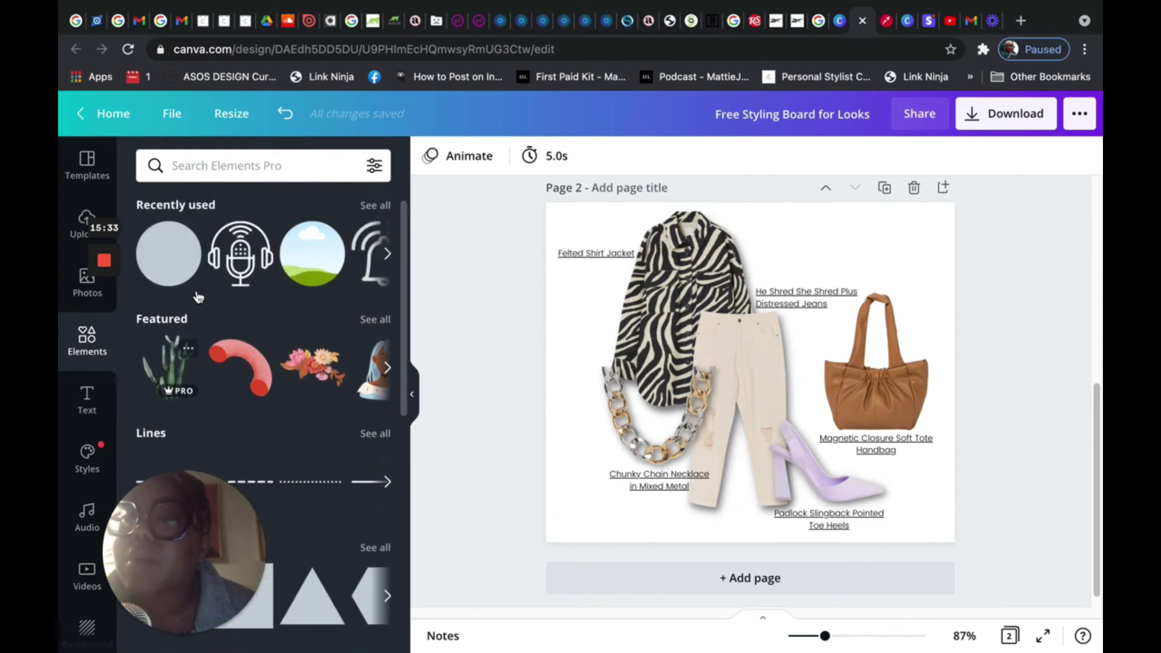
click(172, 263)
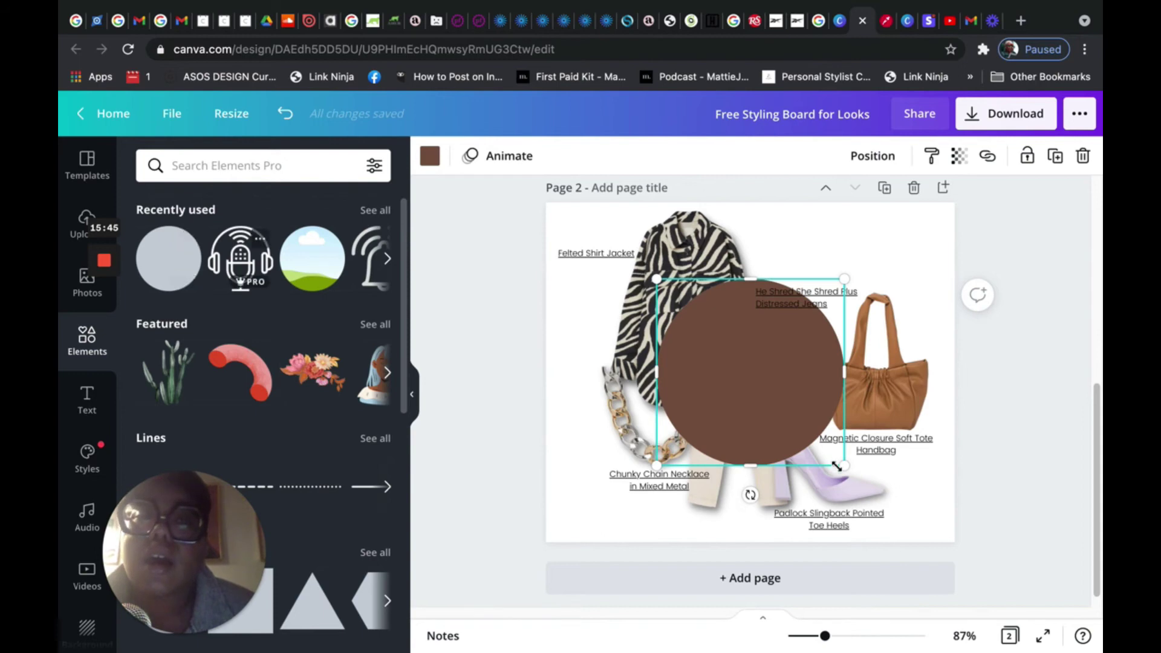
Shrink the circle to swatch size and place it above the "He Shred She Shred Plus Distressed Jeans" label on page 2.
drag(844, 466, 687, 395)
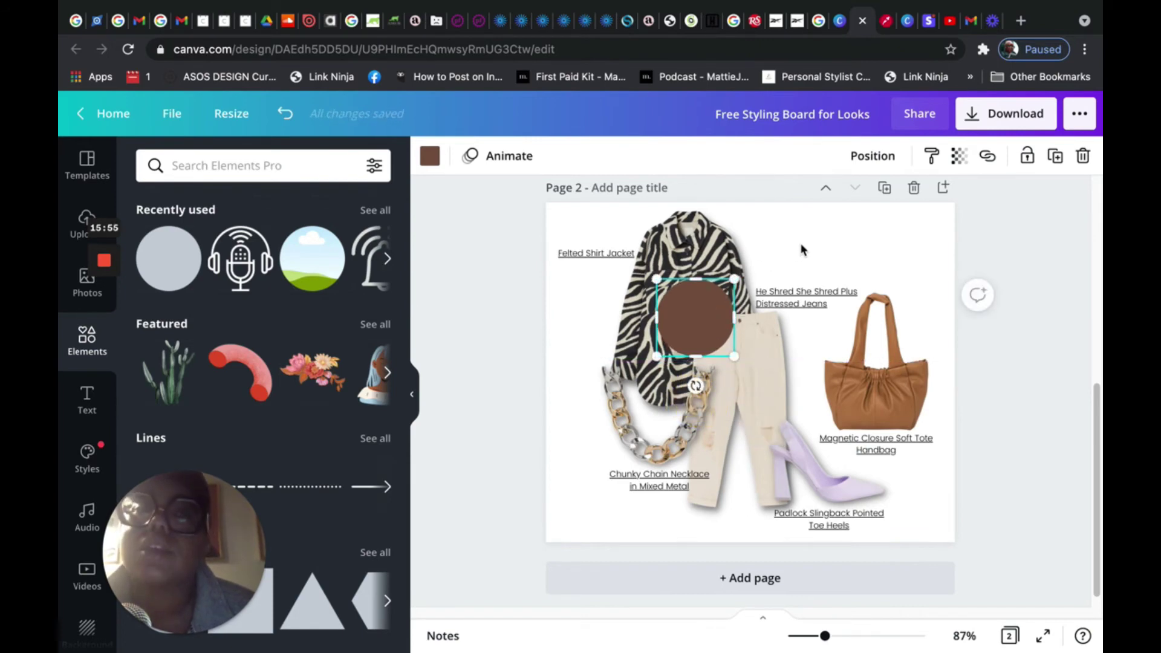
drag(713, 318, 799, 245)
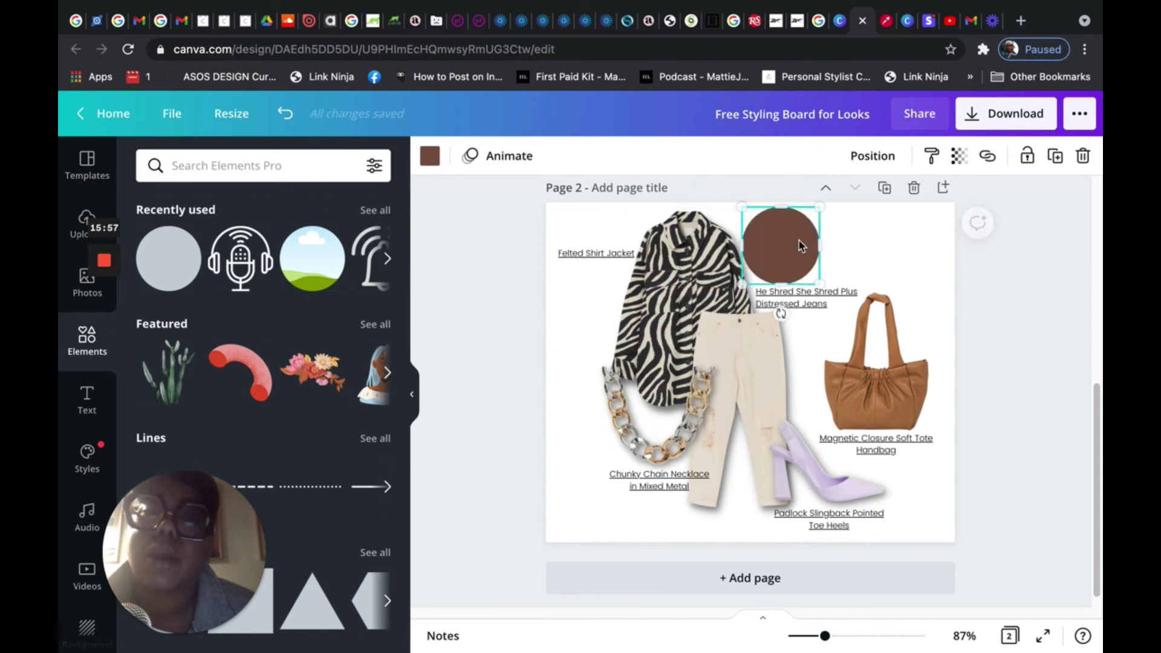
drag(808, 268, 815, 253)
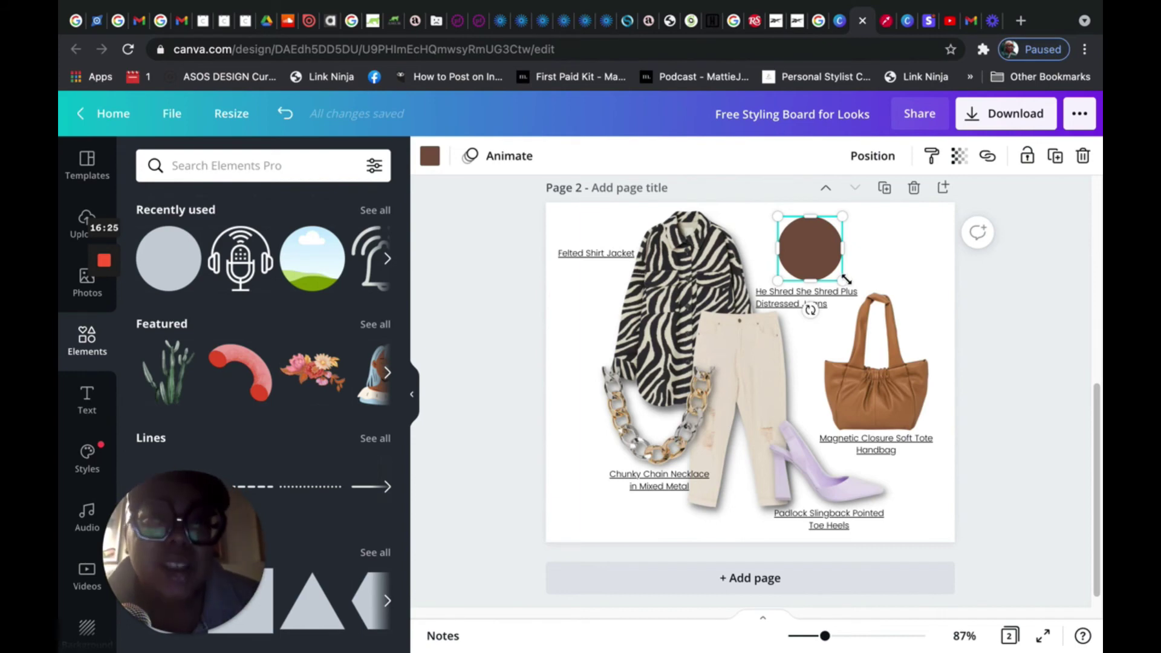
drag(838, 273, 837, 274)
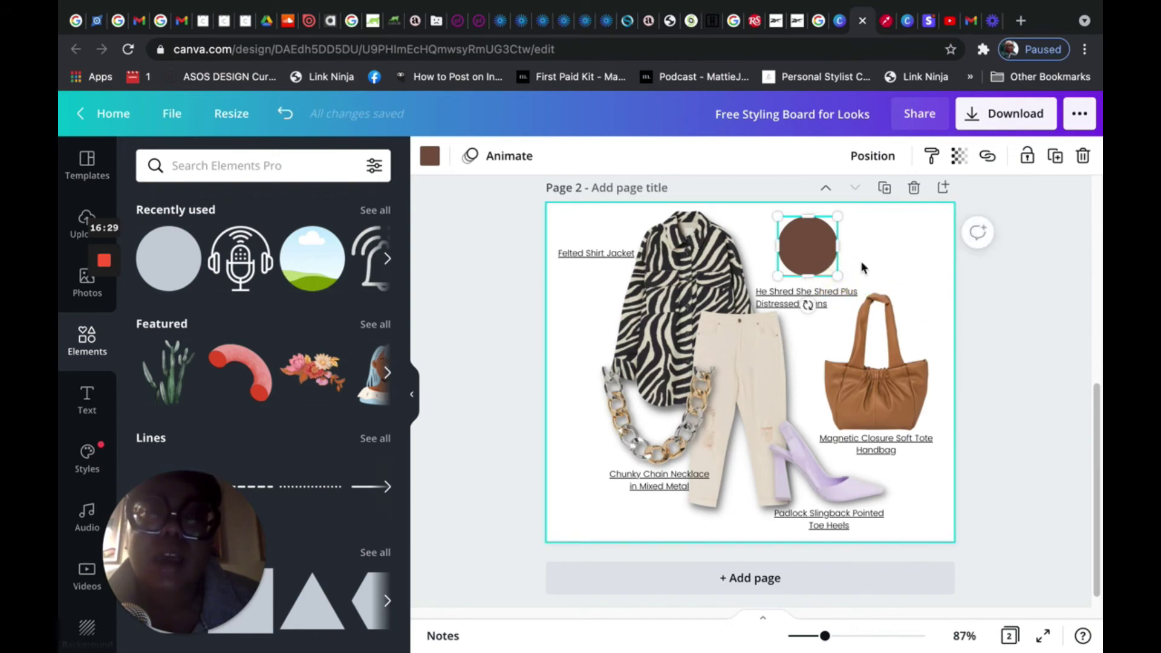
click(863, 267)
Recolour the circle on page 2 with the beige document colour.
click(816, 253)
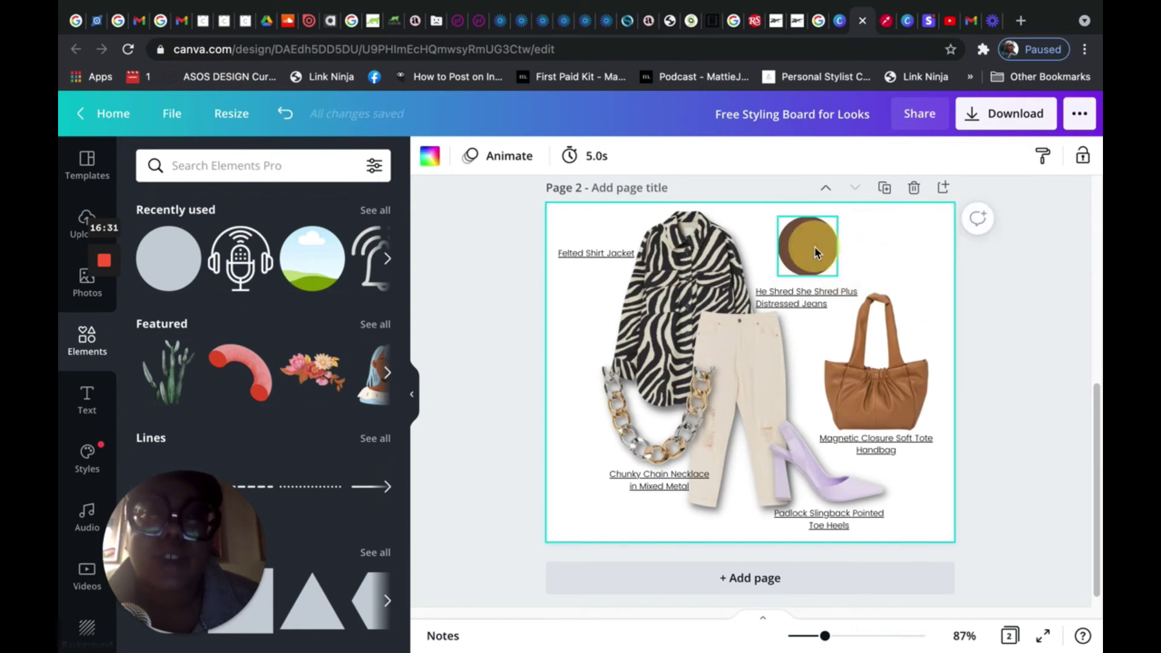
click(430, 158)
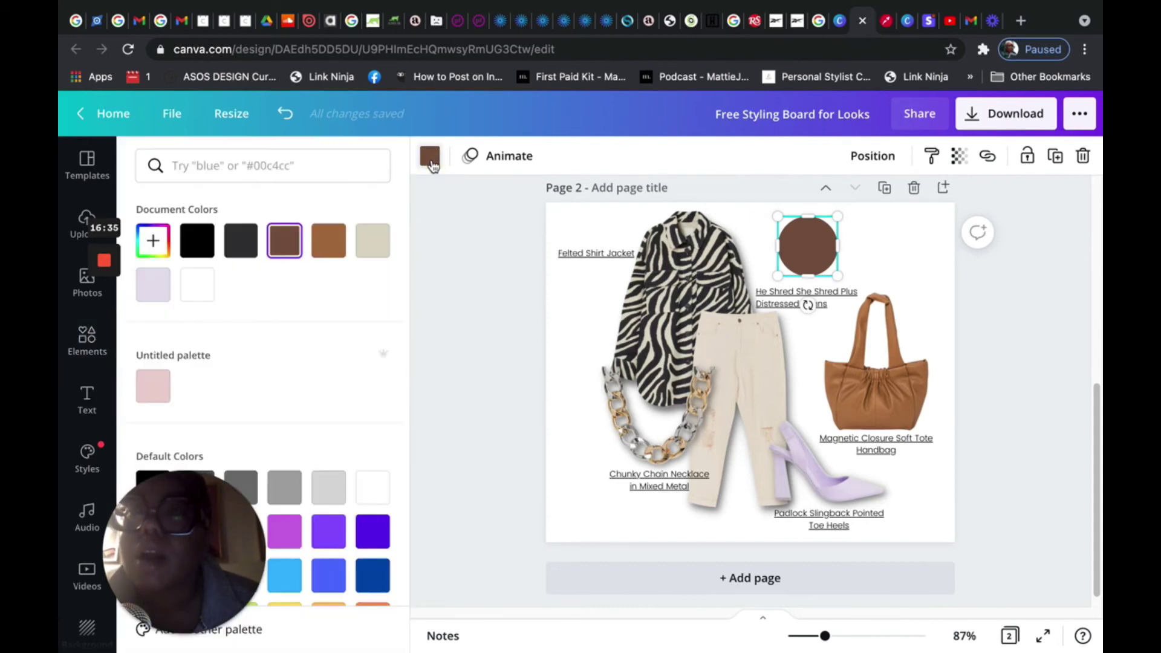
click(382, 240)
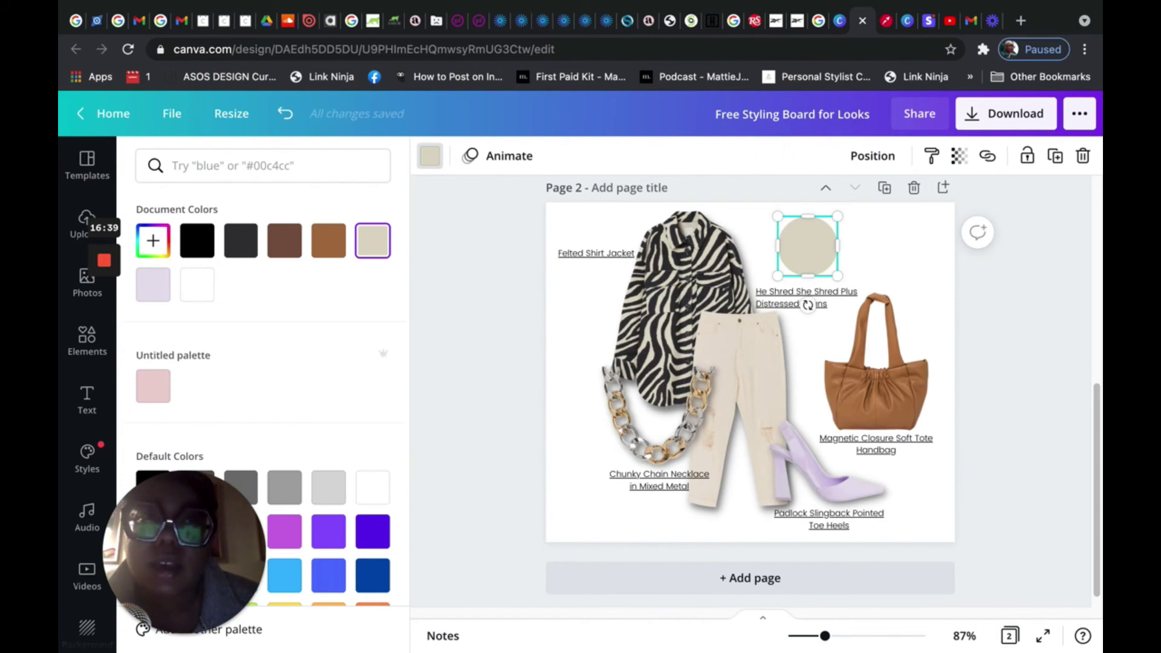
Duplicate the beige circle, place the copy overlapping its right side at the same height, and colour it dark charcoal.
click(1055, 157)
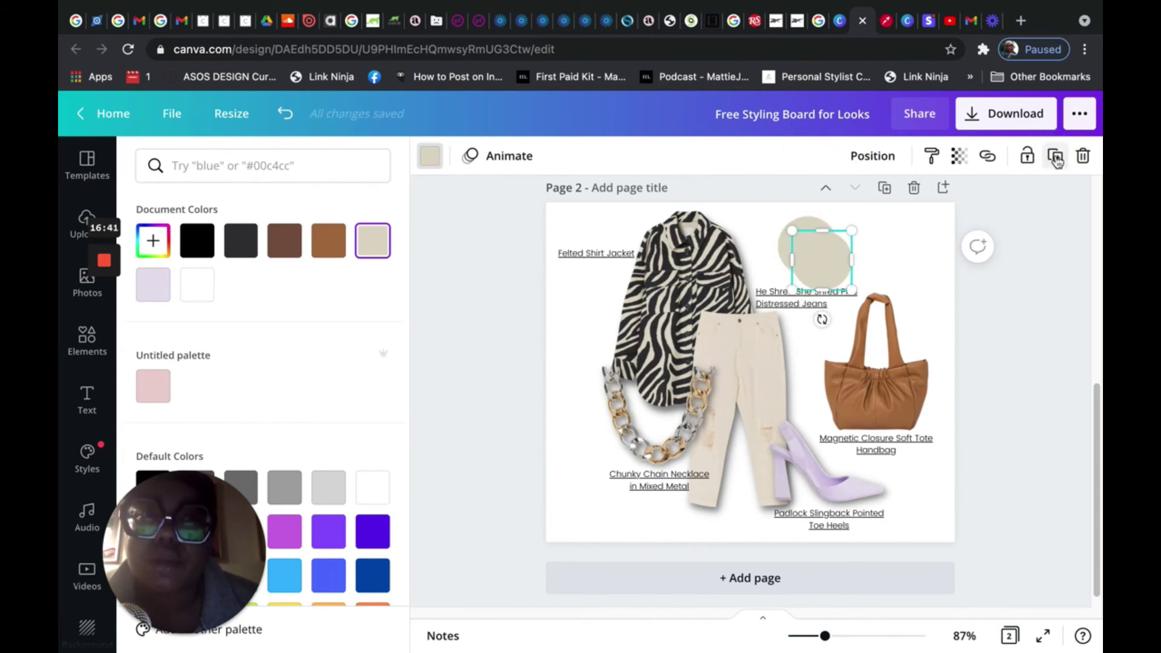
click(830, 260)
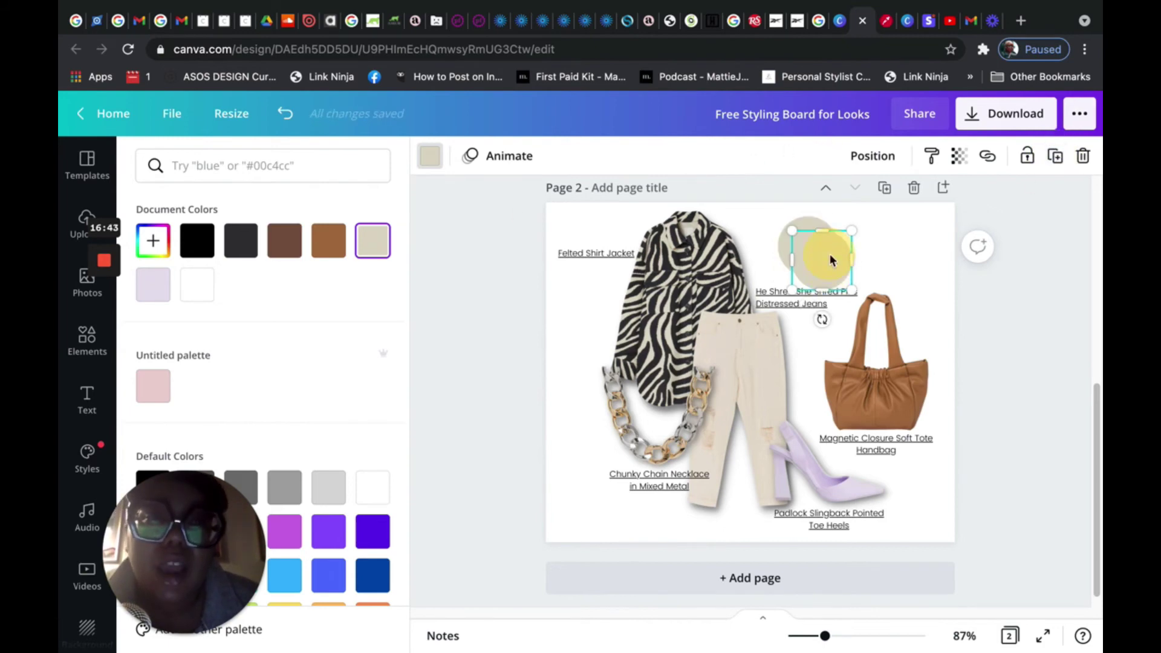
mouse_move(830, 260)
mouse_down()
mouse_move(825, 251)
mouse_move(837, 256)
mouse_up()
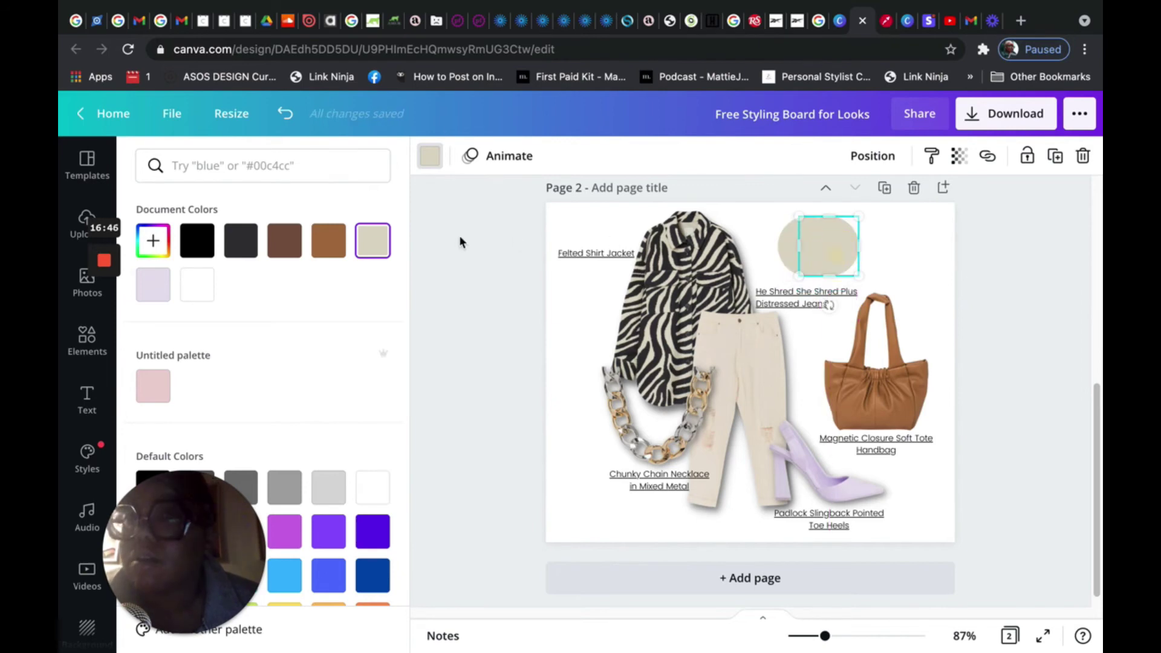
click(244, 251)
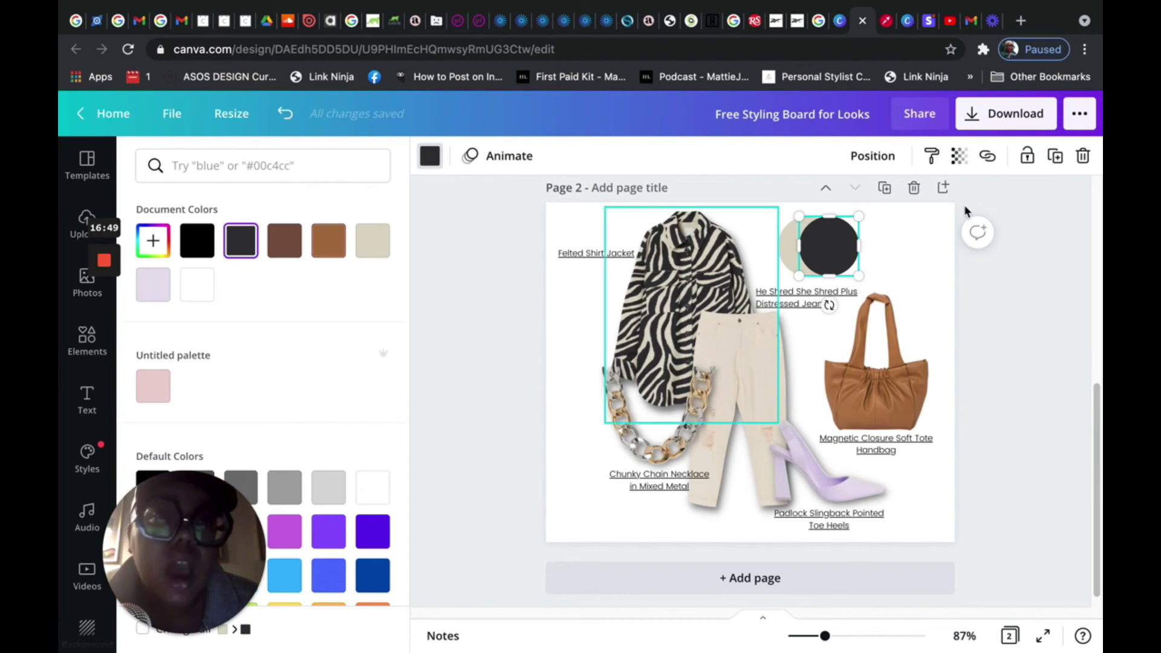
Duplicate the charcoal circle, place the copy overlapping its right side, and colour it the tan brown document colour.
click(1057, 157)
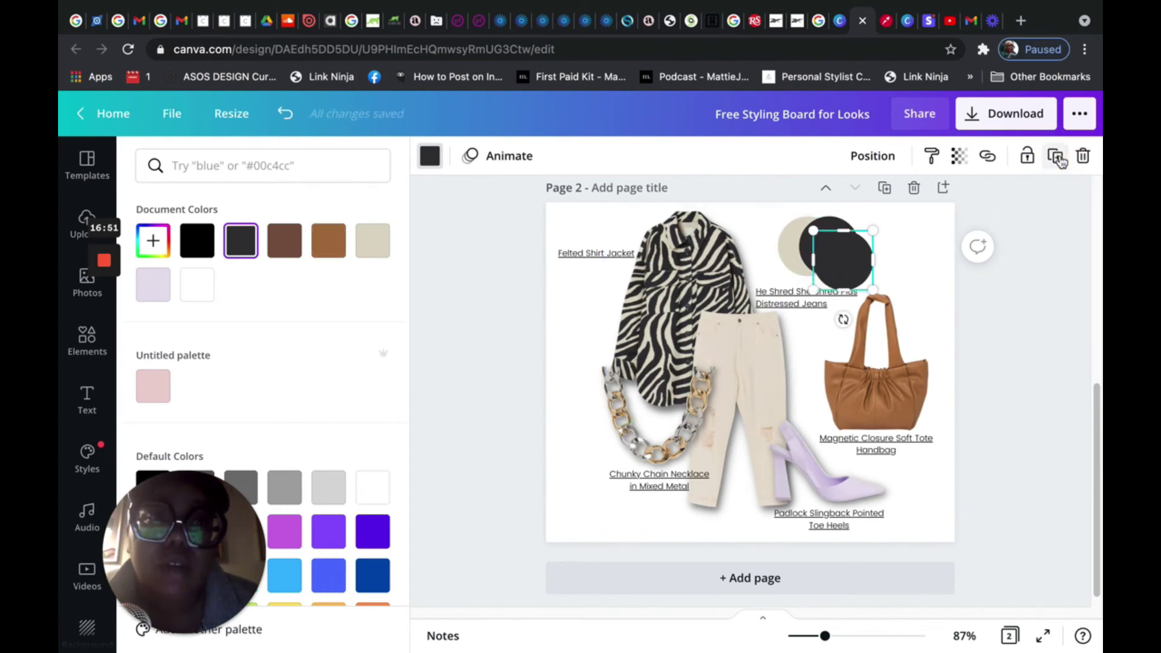
click(861, 245)
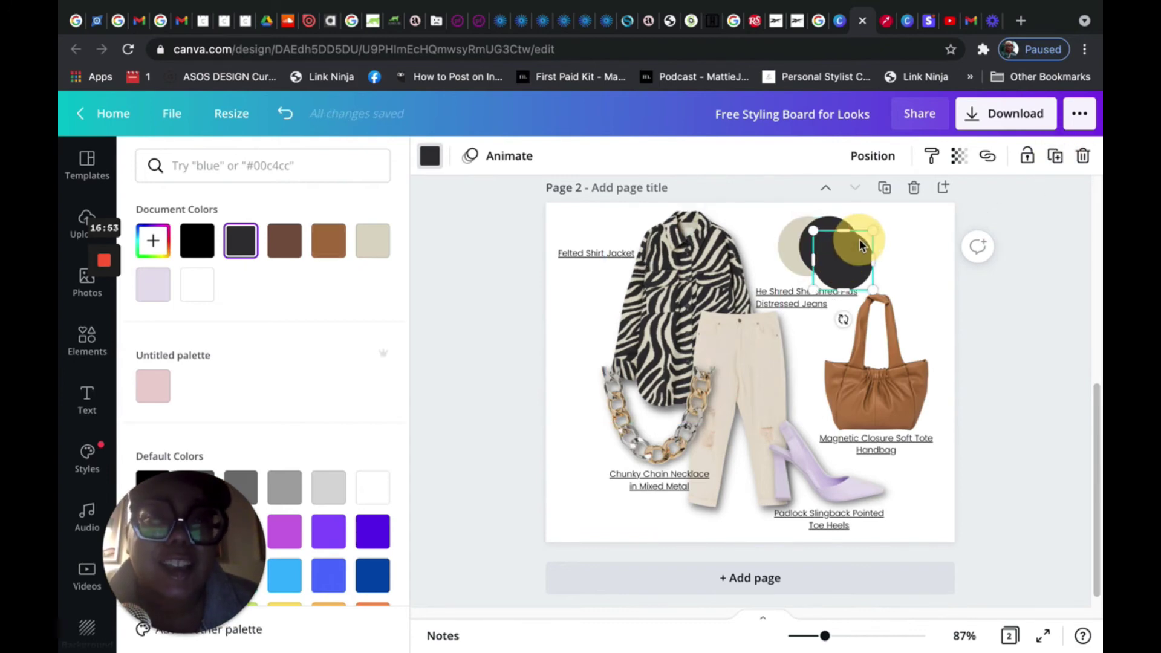
drag(861, 245, 857, 248)
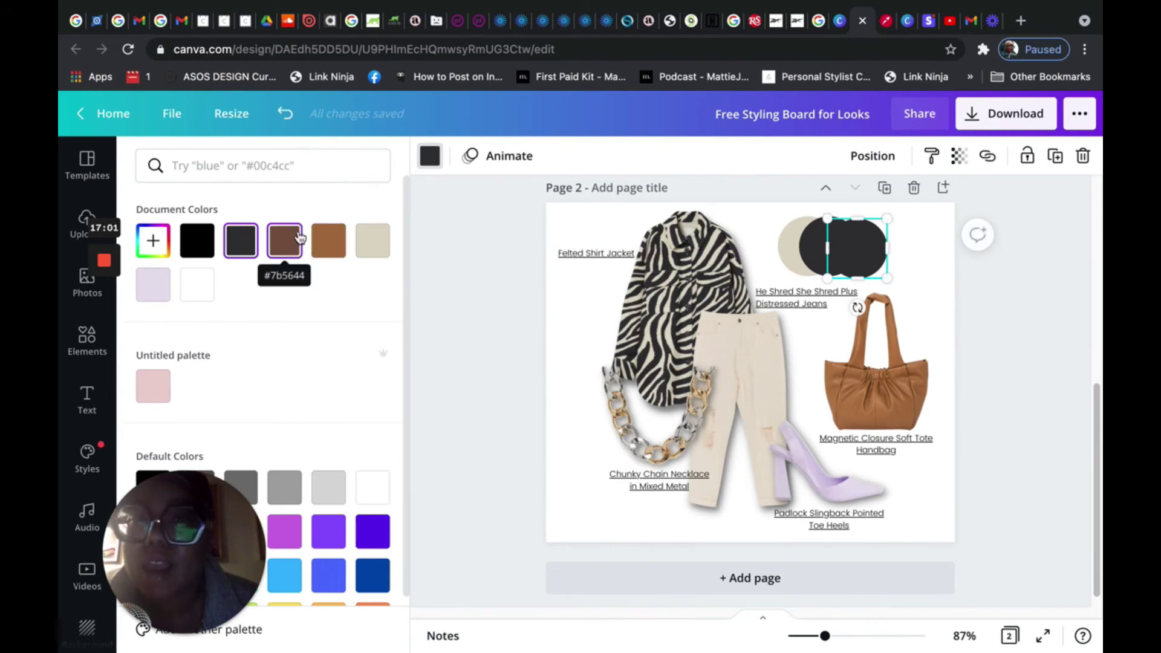
click(336, 246)
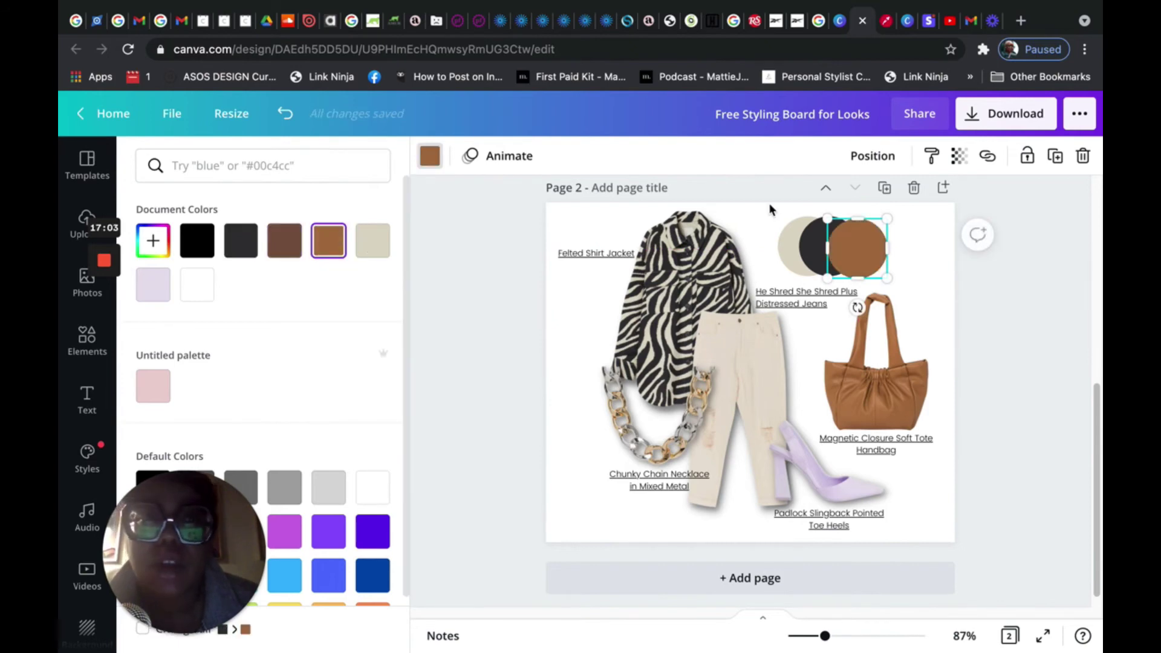
Duplicate the tan brown circle, place the copy overlapping its right side, and colour it the lilac document colour.
click(1056, 166)
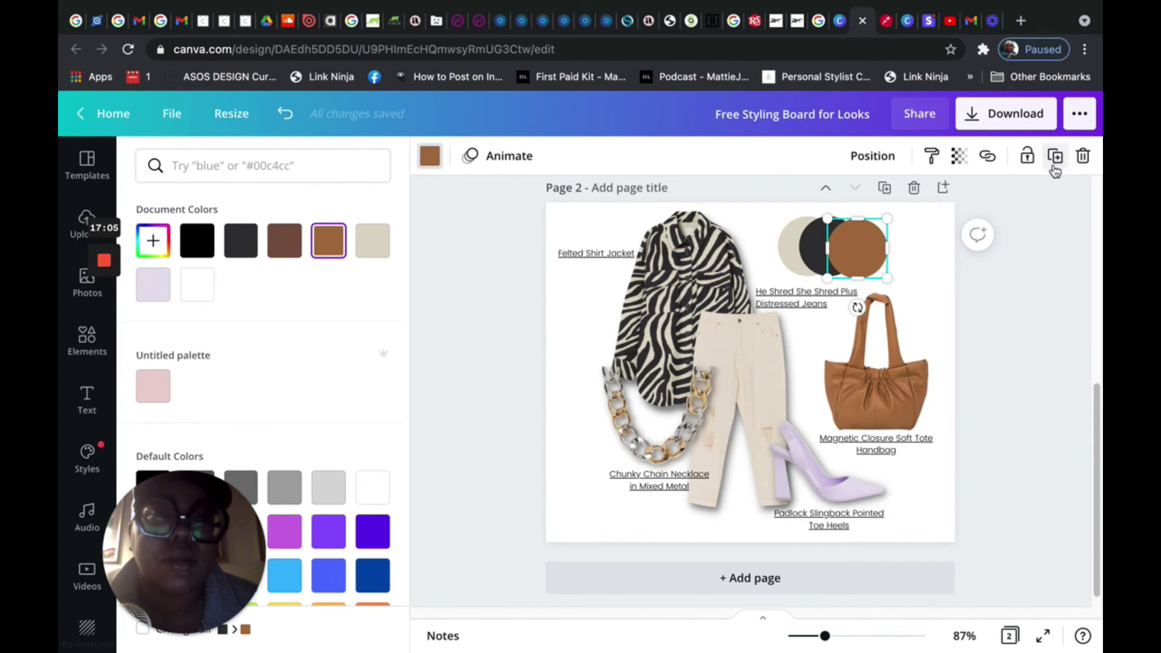
click(878, 271)
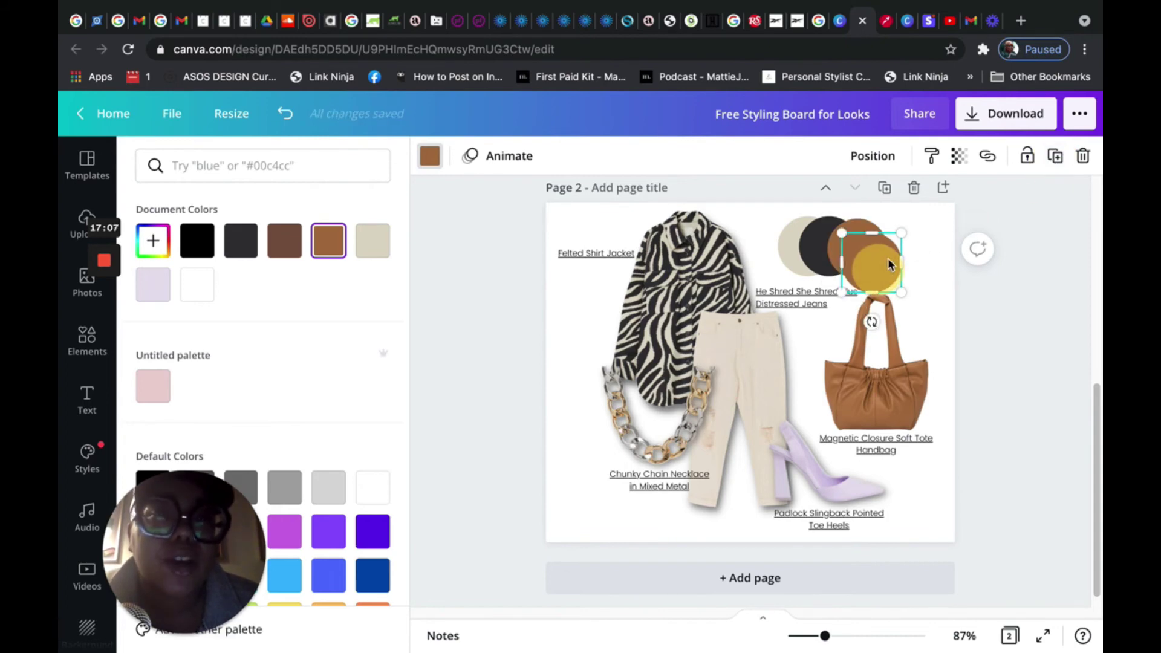
drag(888, 259, 889, 257)
click(155, 297)
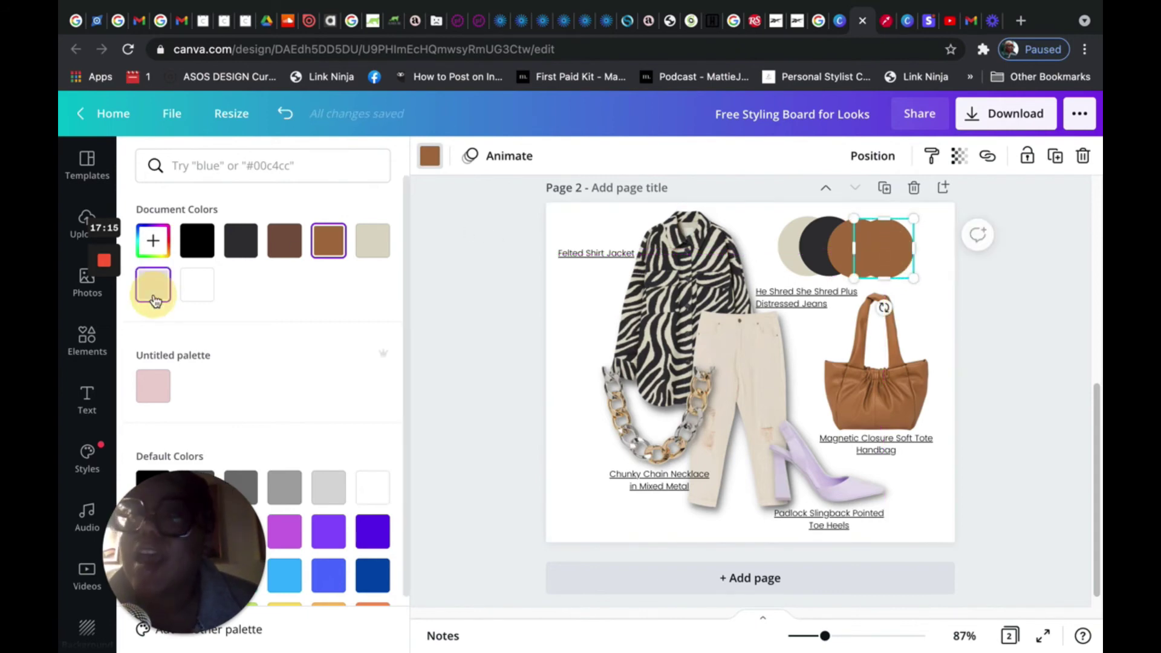
click(1017, 330)
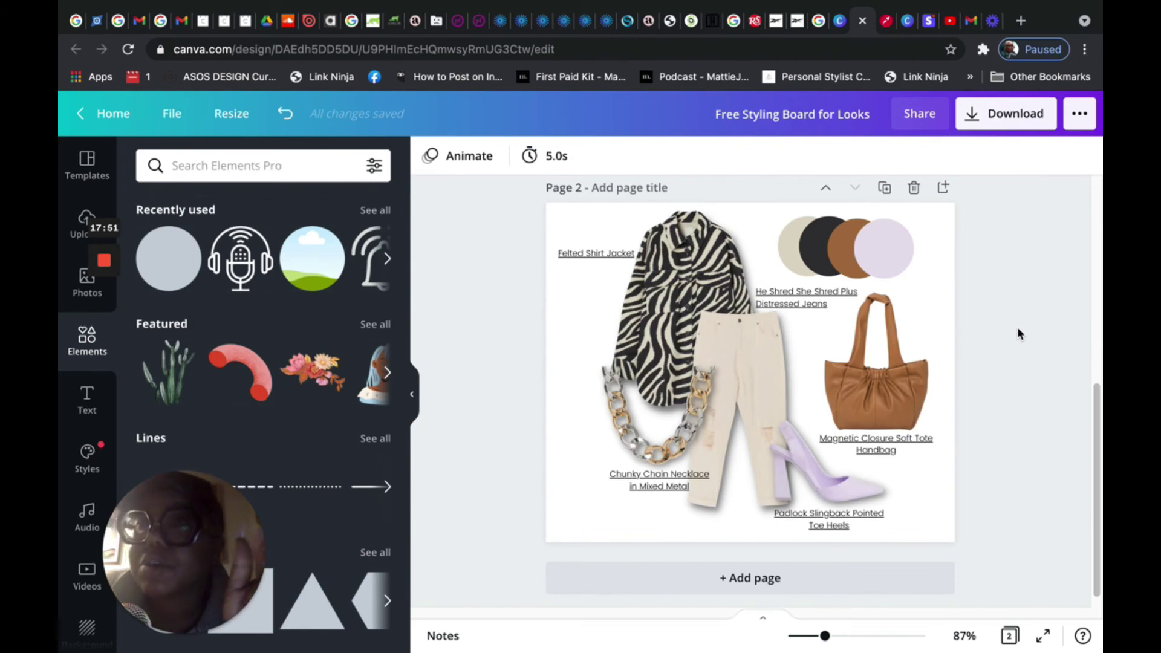
Examine the lilac circle's hex code in the custom colour picker, leaving its colour as it is.
click(901, 257)
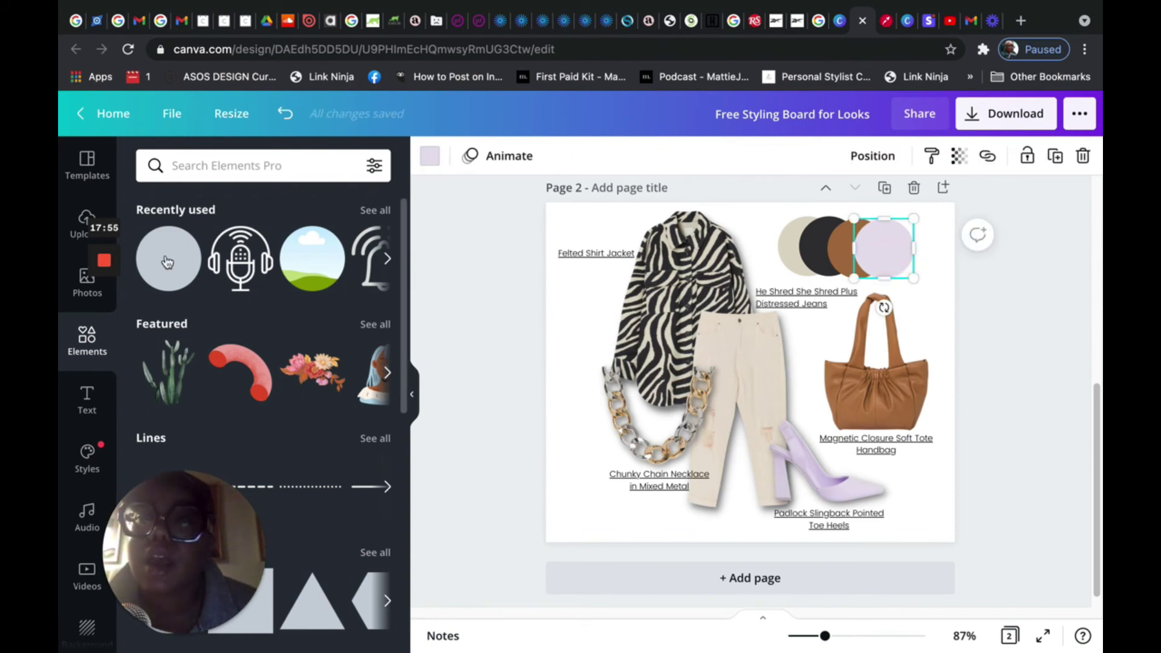
mouse_move(169, 264)
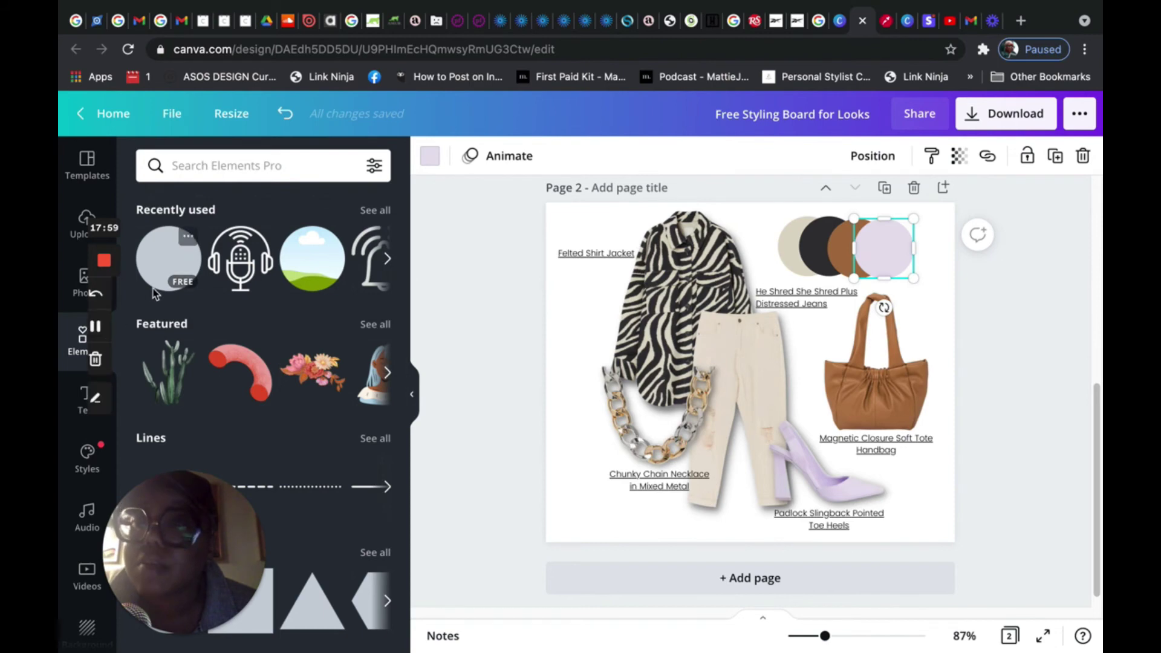
click(439, 157)
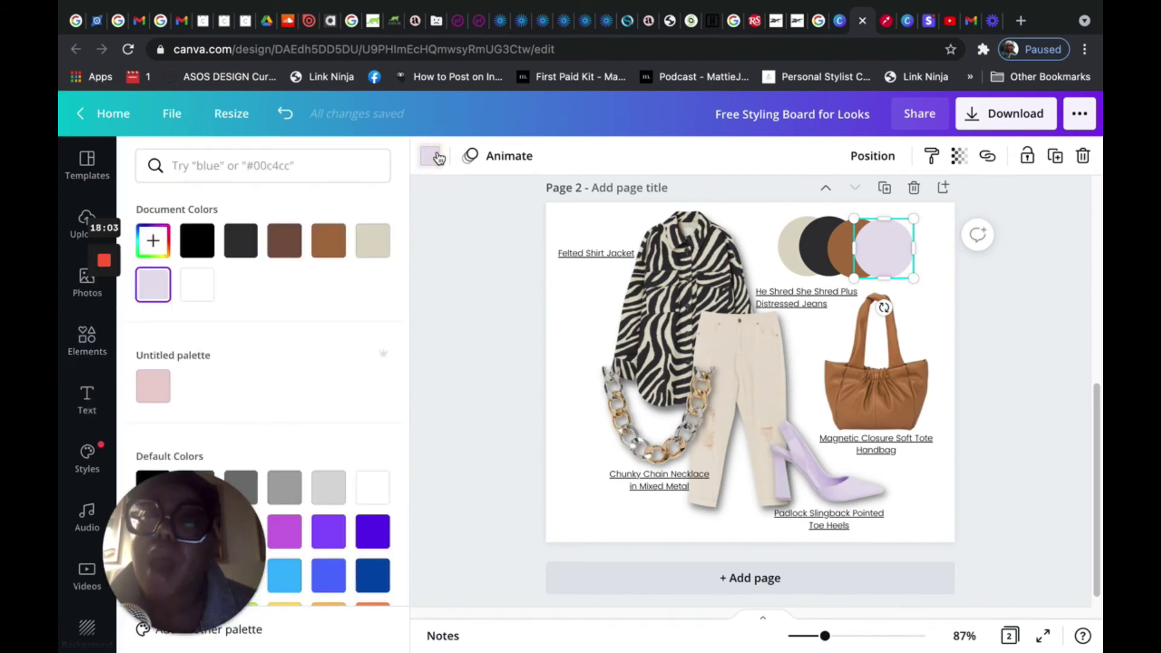
click(156, 237)
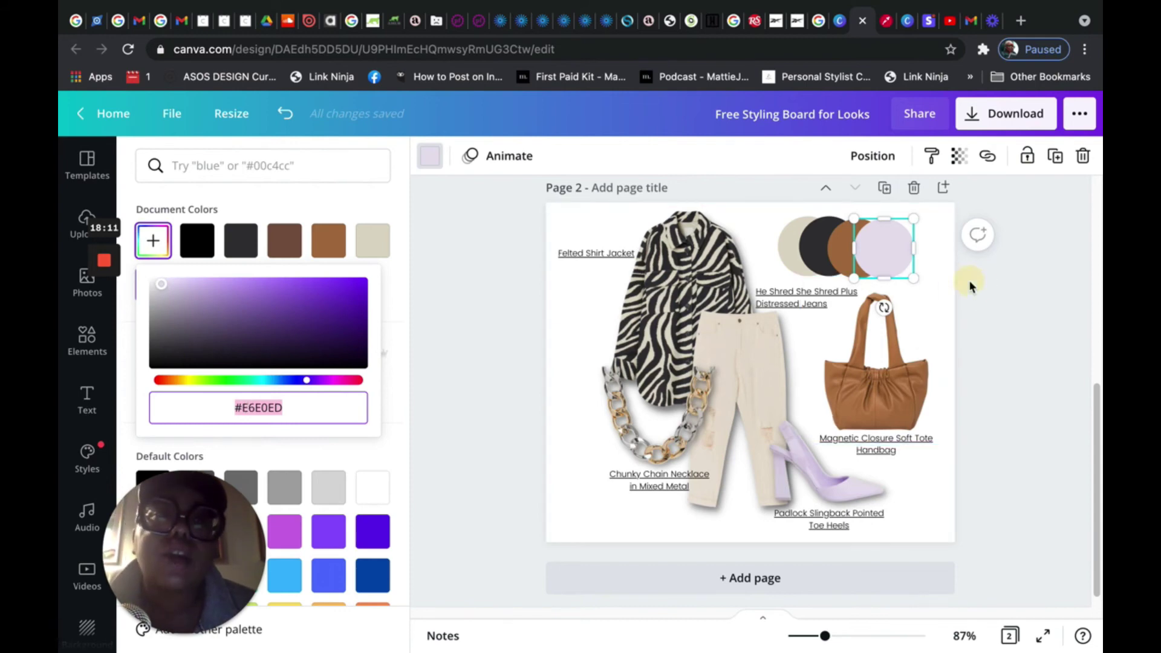
key(Escape)
key(Escape)
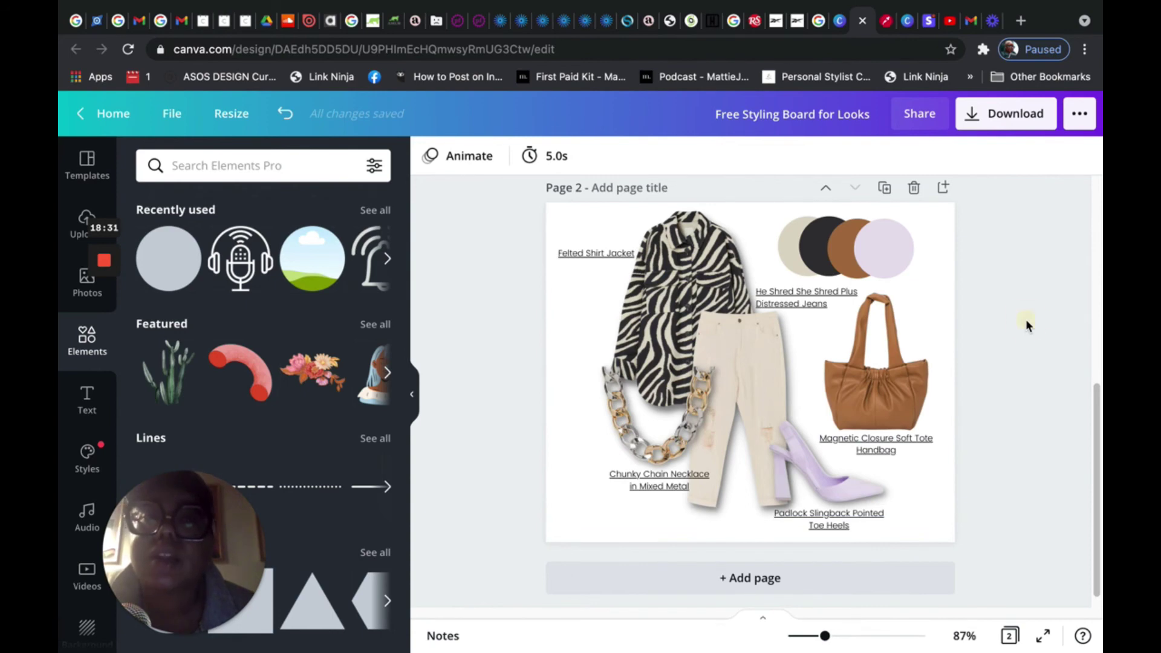
Copy the "CT" monogram from page 1 to the same bottom-right corner of page 2.
scroll(1026, 327, up, 3)
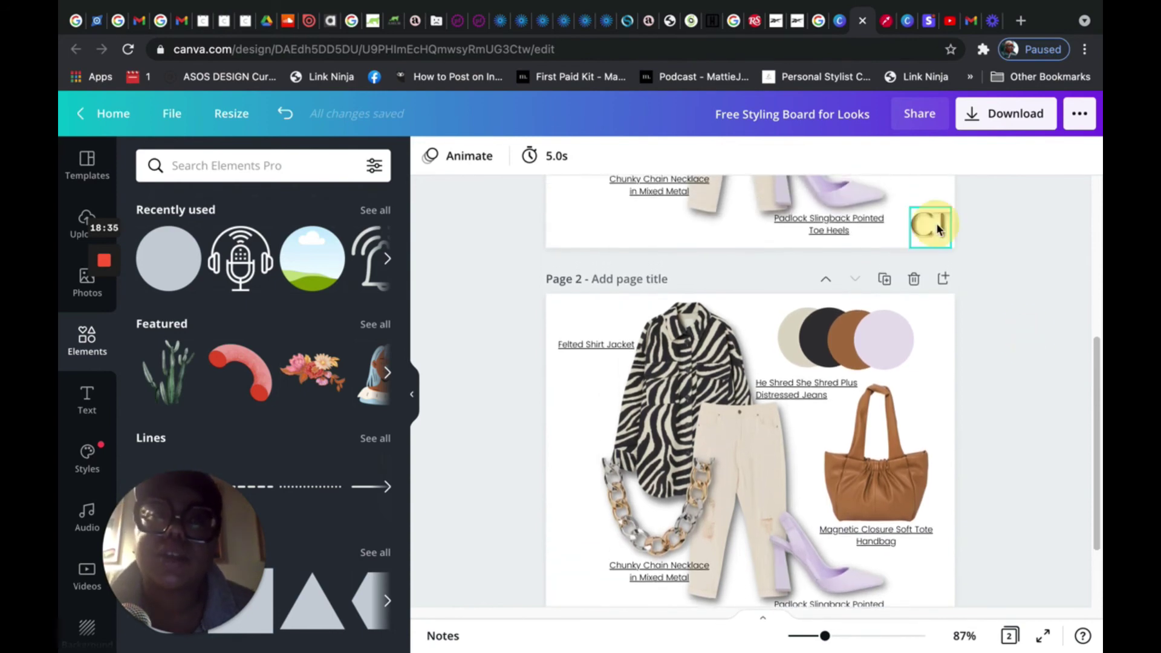
click(938, 227)
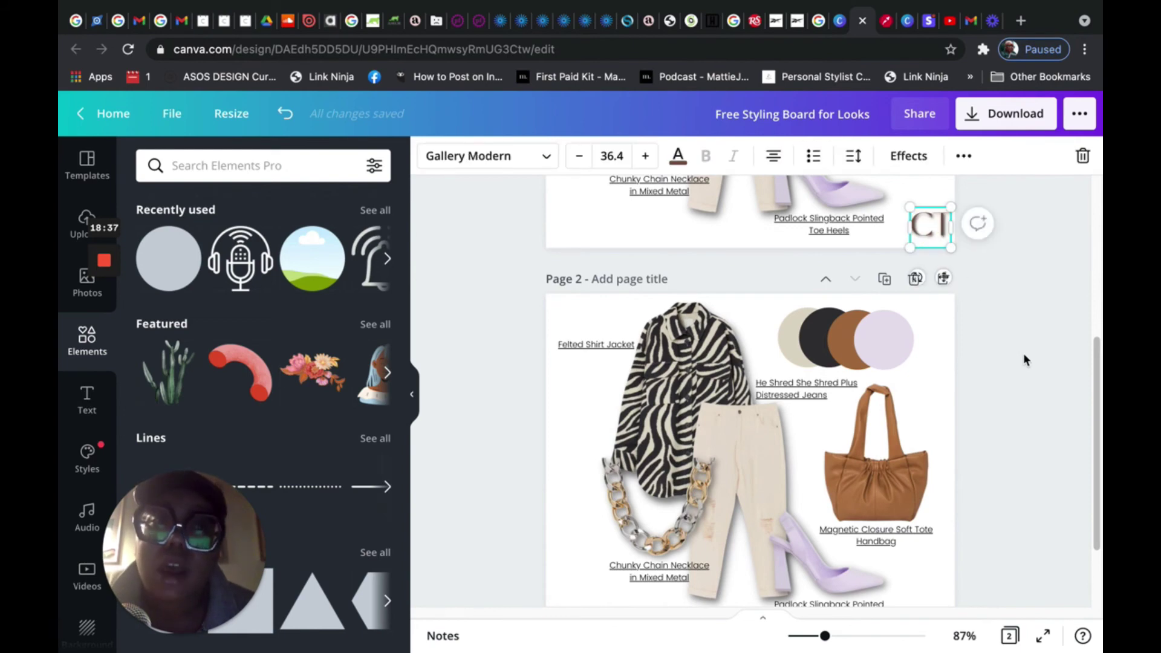
scroll(1026, 360, down, 3)
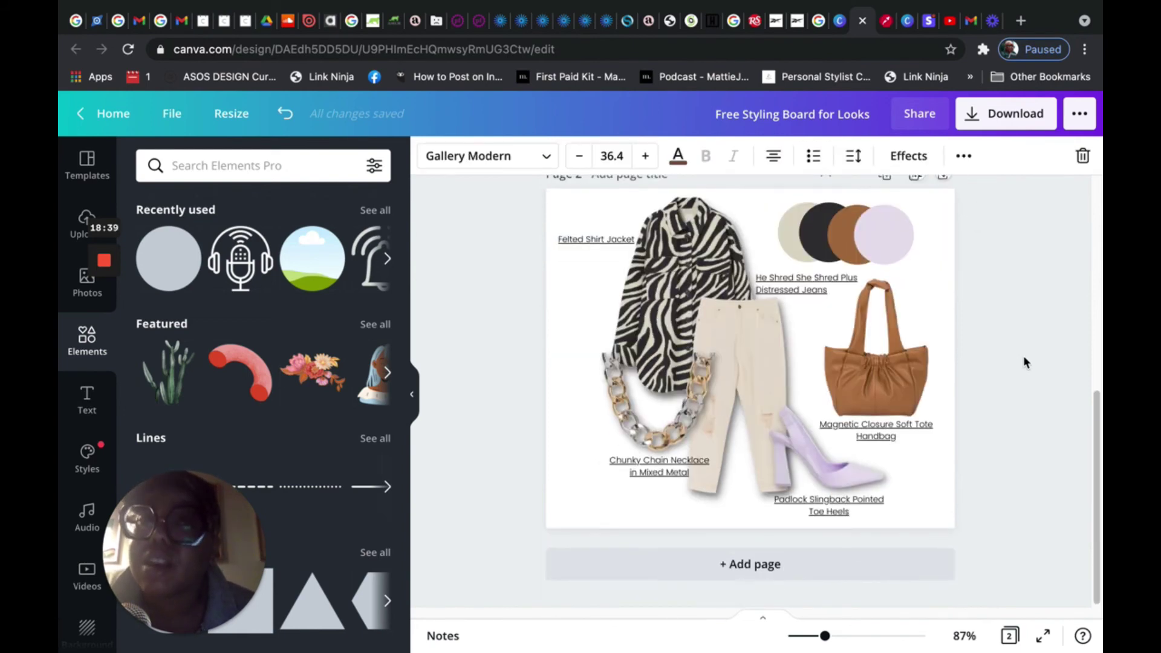
click(939, 485)
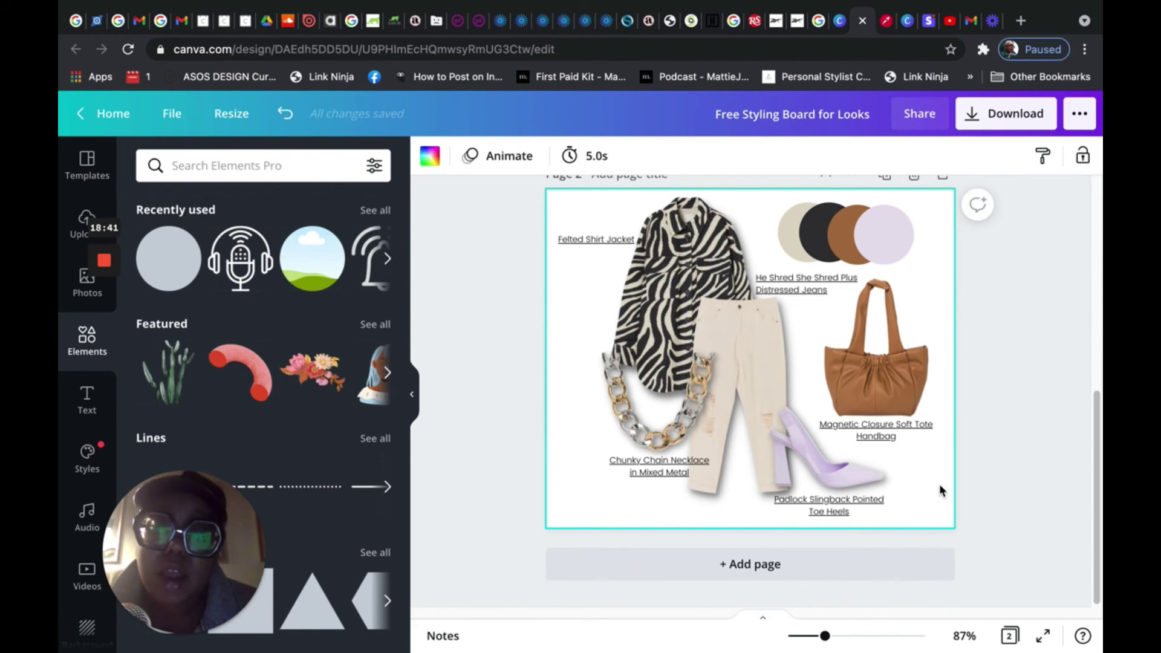
key(ctrl+v)
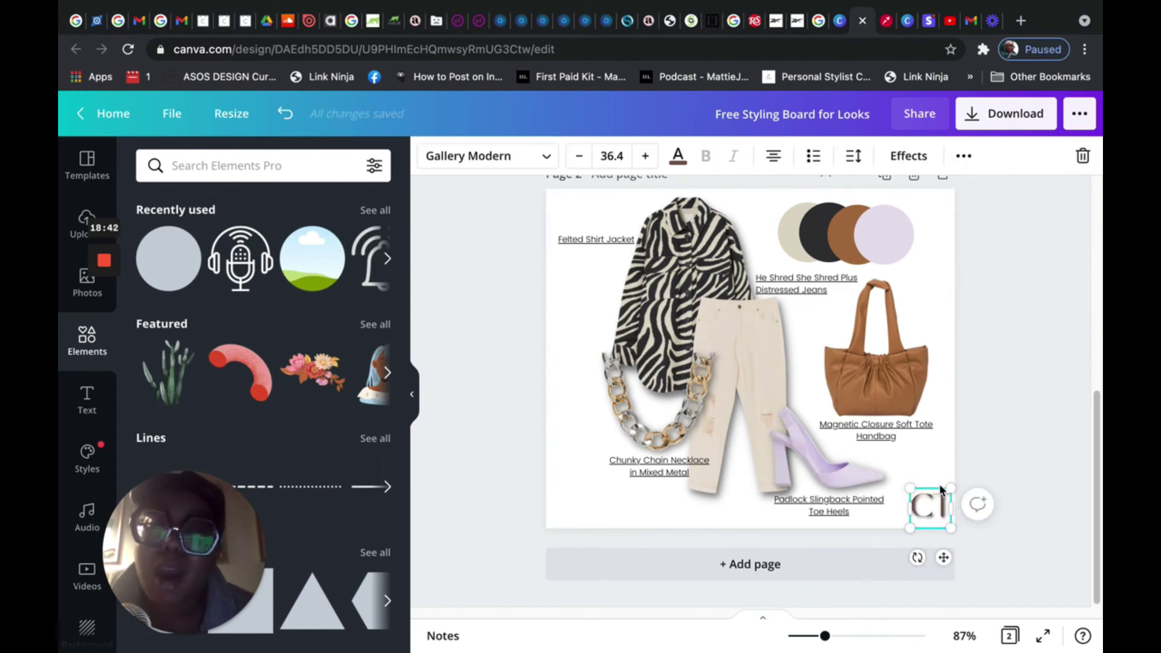
click(1026, 440)
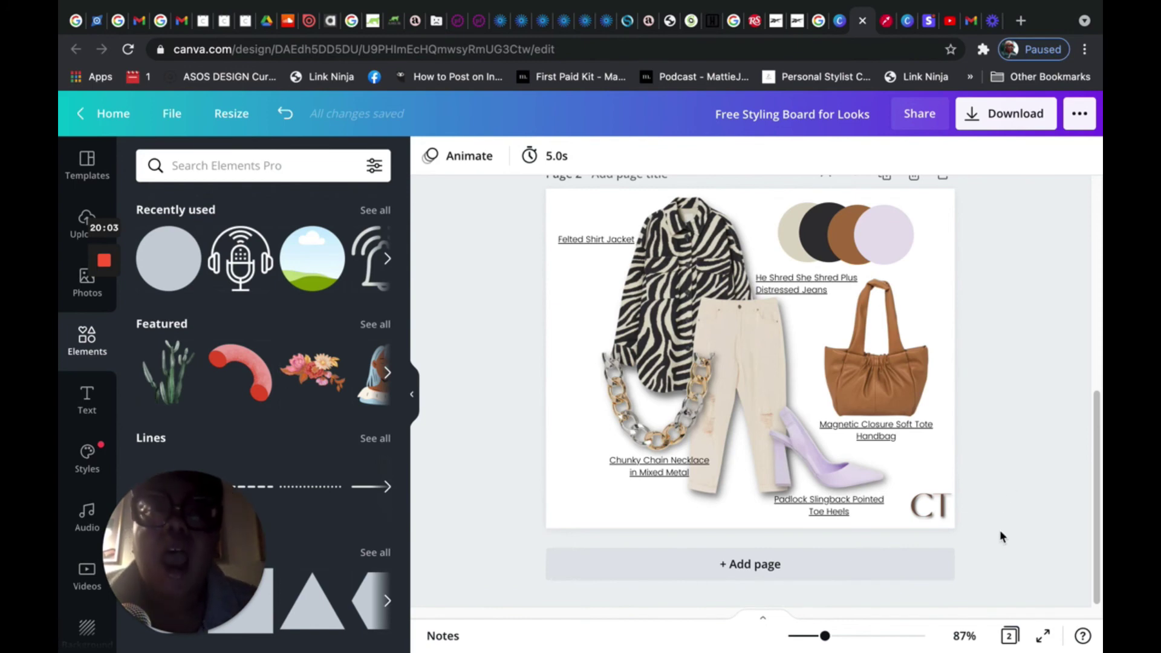
scroll(1097, 499, up, 1)
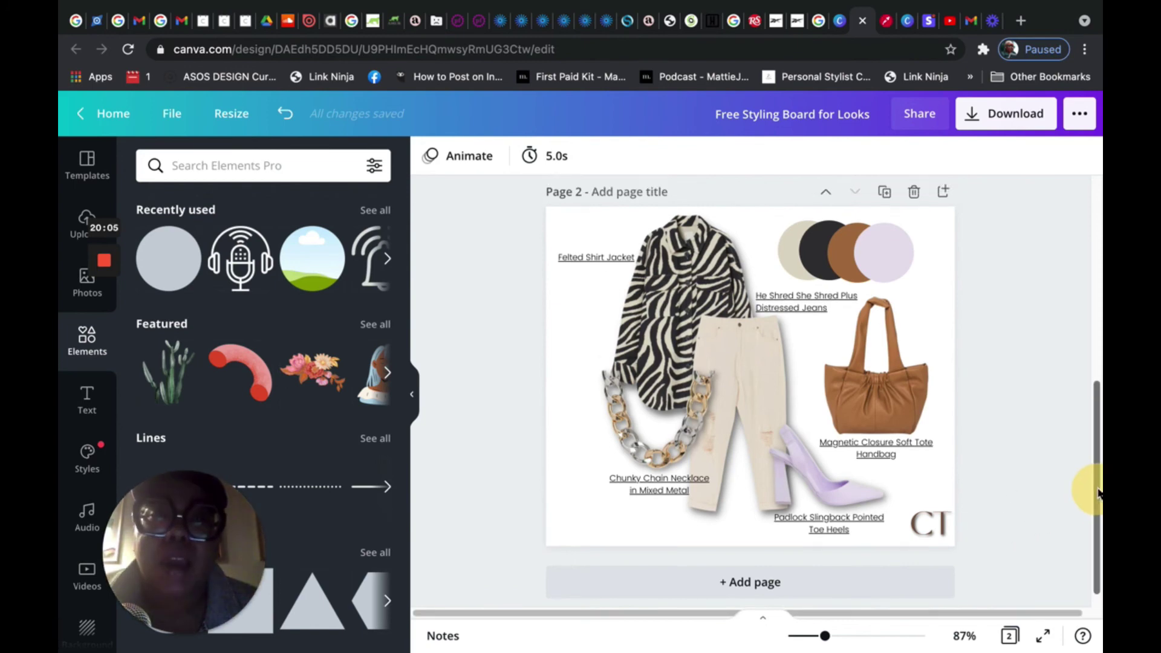